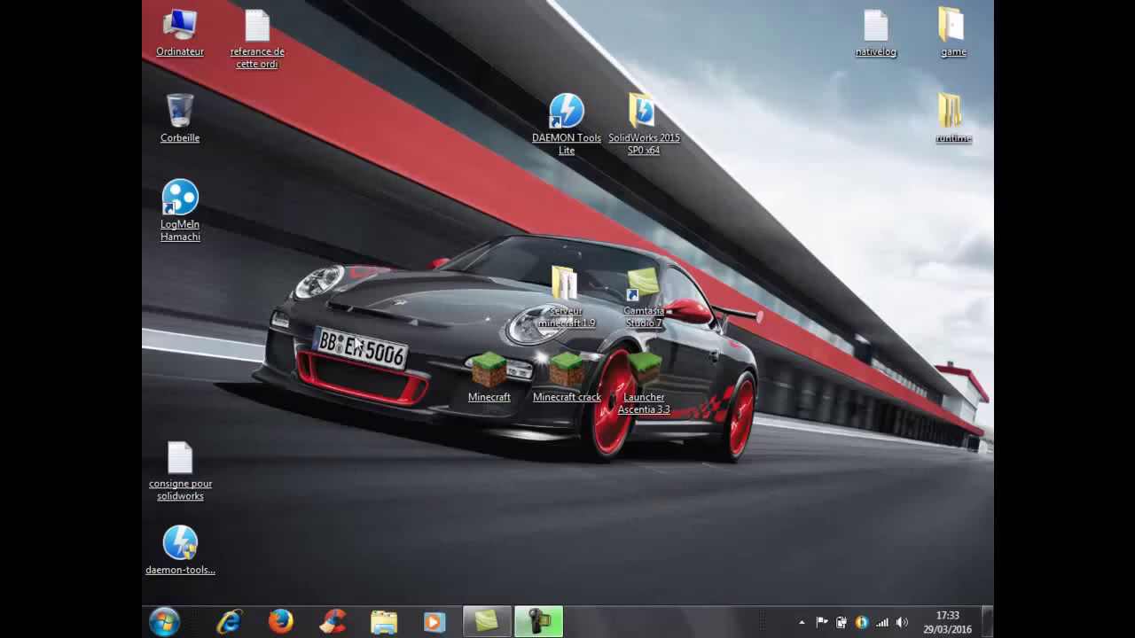
# Step: Run DAEMON Tools Lite as administrator, mount the SolidWorks 2015 DVD1 image on drive F:, and open it
pyautogui.rightClick(574, 116)
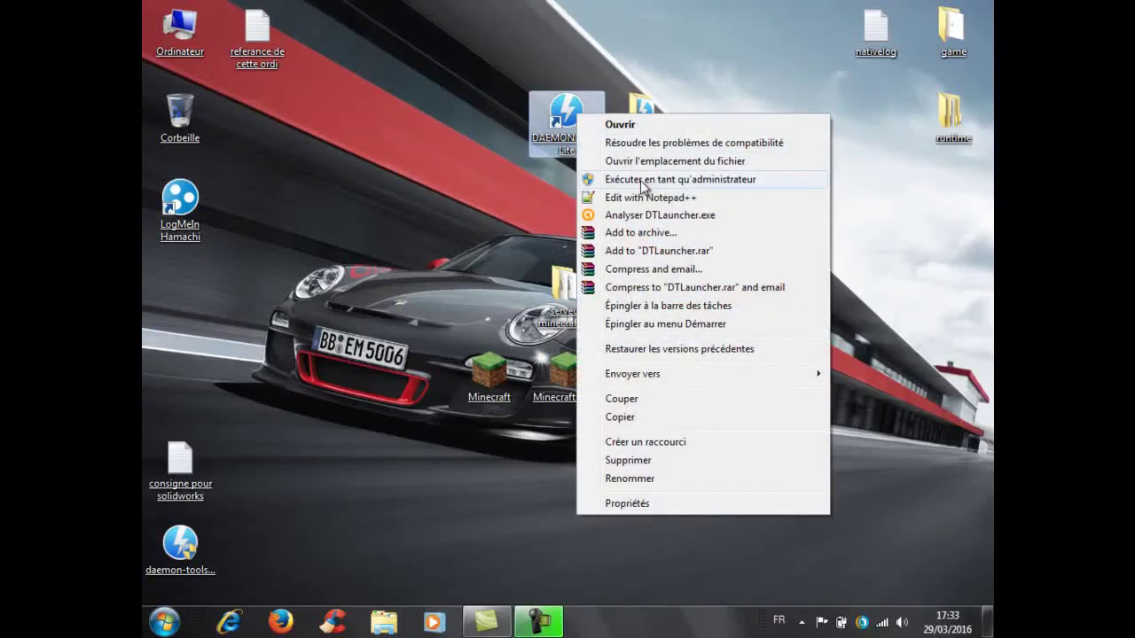
pyautogui.click(640, 180)
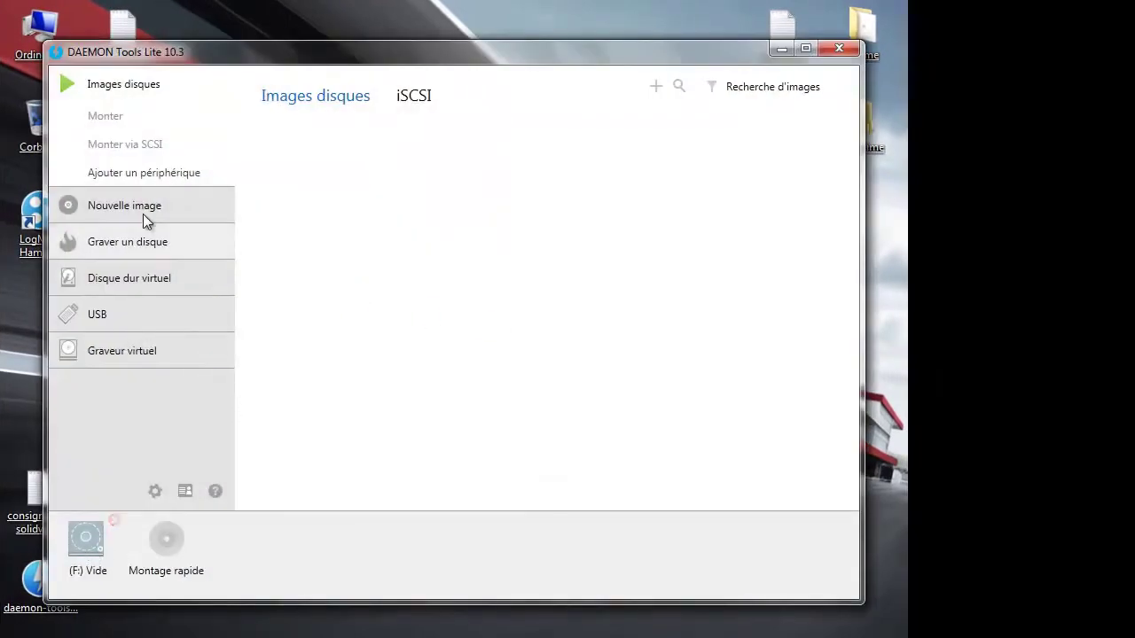
pyautogui.click(88, 543)
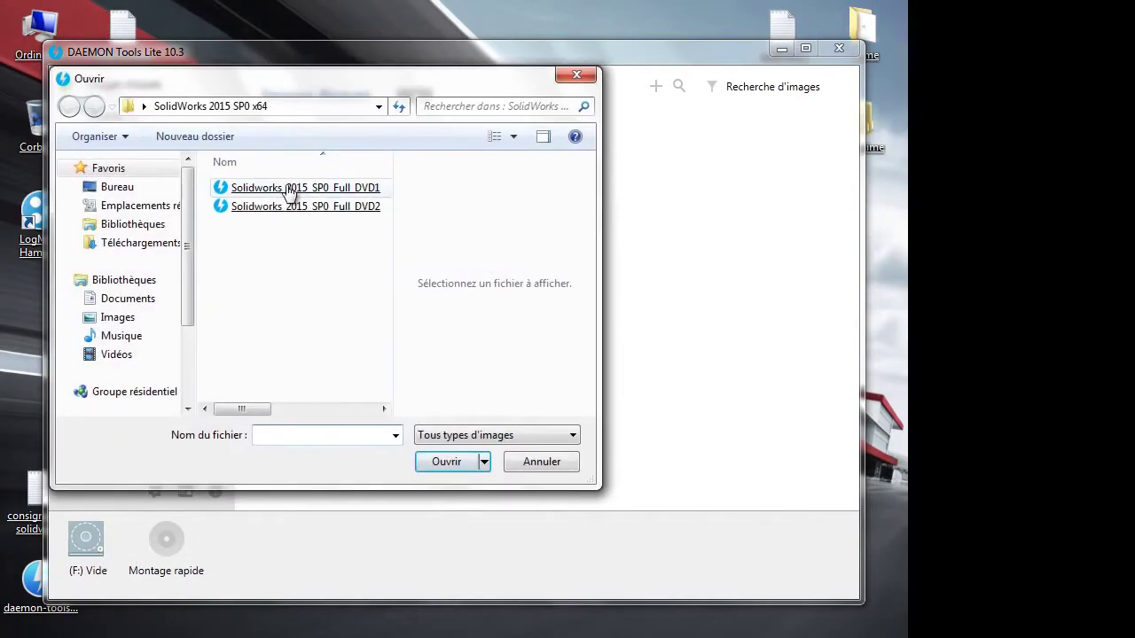
pyautogui.click(136, 192)
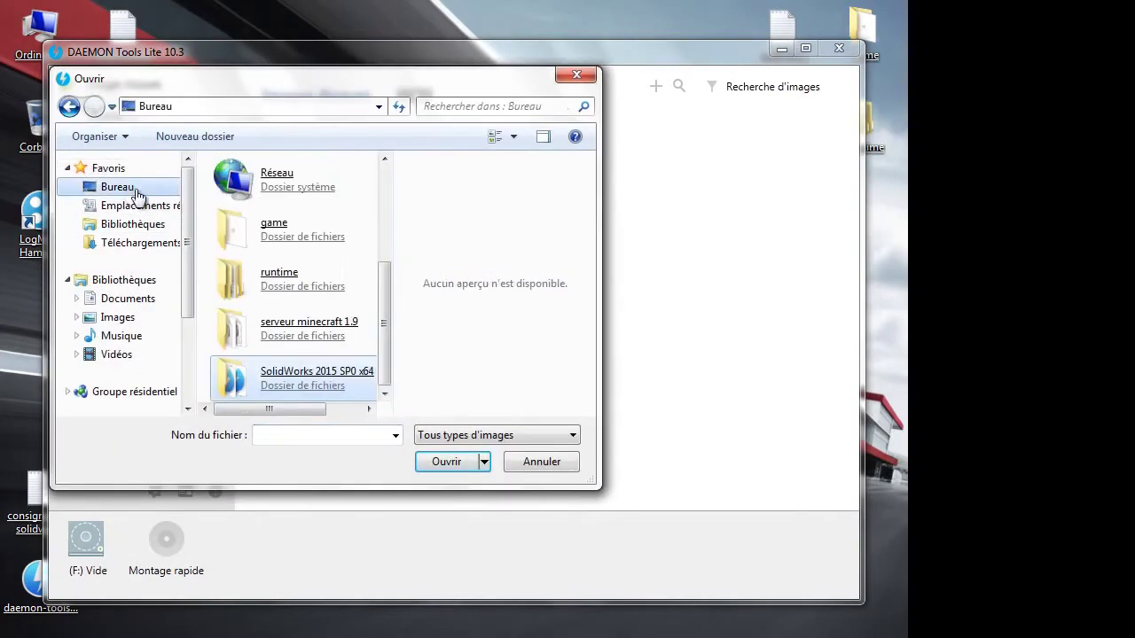
pyautogui.doubleClick(302, 379)
pyautogui.doubleClick(357, 156)
pyautogui.click(475, 333)
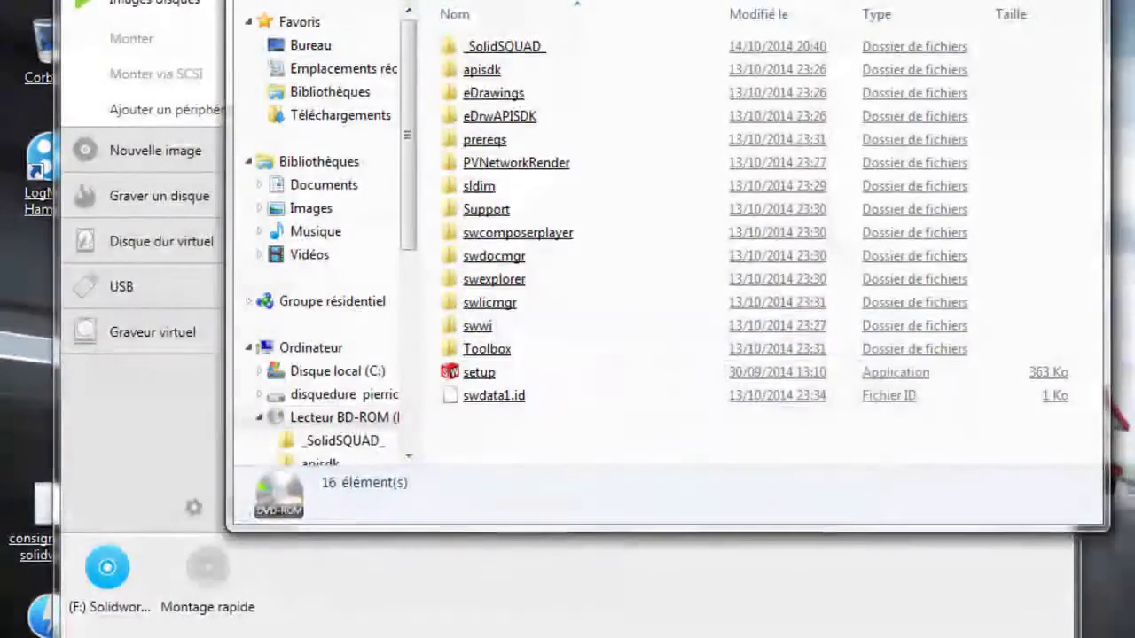
# Step: Disconnect the Wi-Fi (Déconnecter), then run setup from the DVD1 folder
pyautogui.click(168, 13)
pyautogui.hotkey('alt', 'Tab')
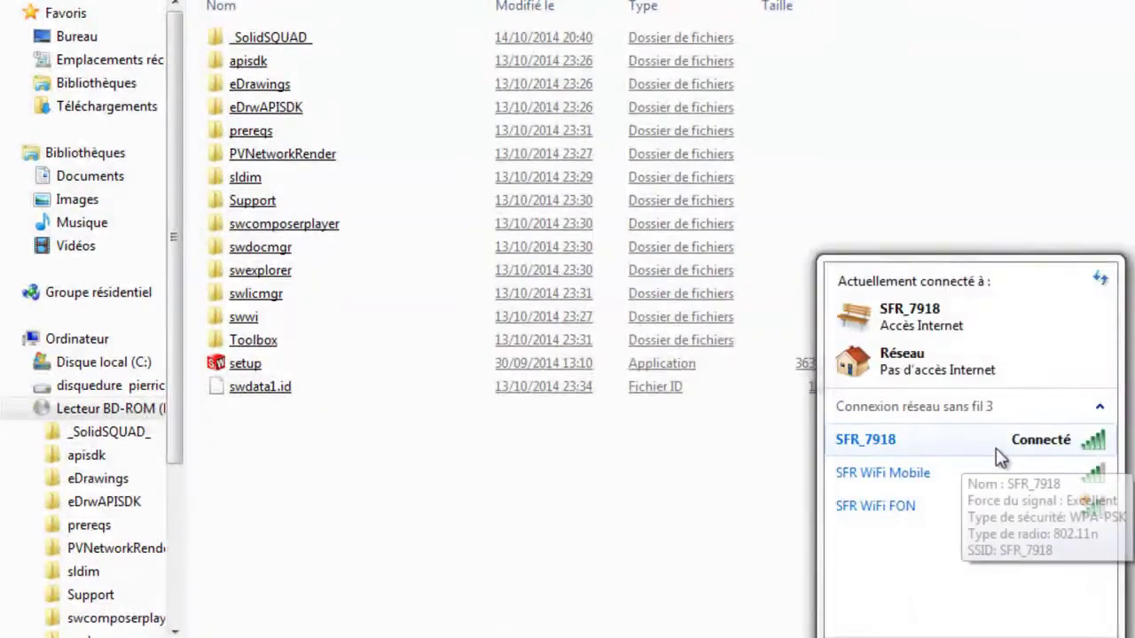
pyautogui.rightClick(1000, 444)
pyautogui.click(1054, 456)
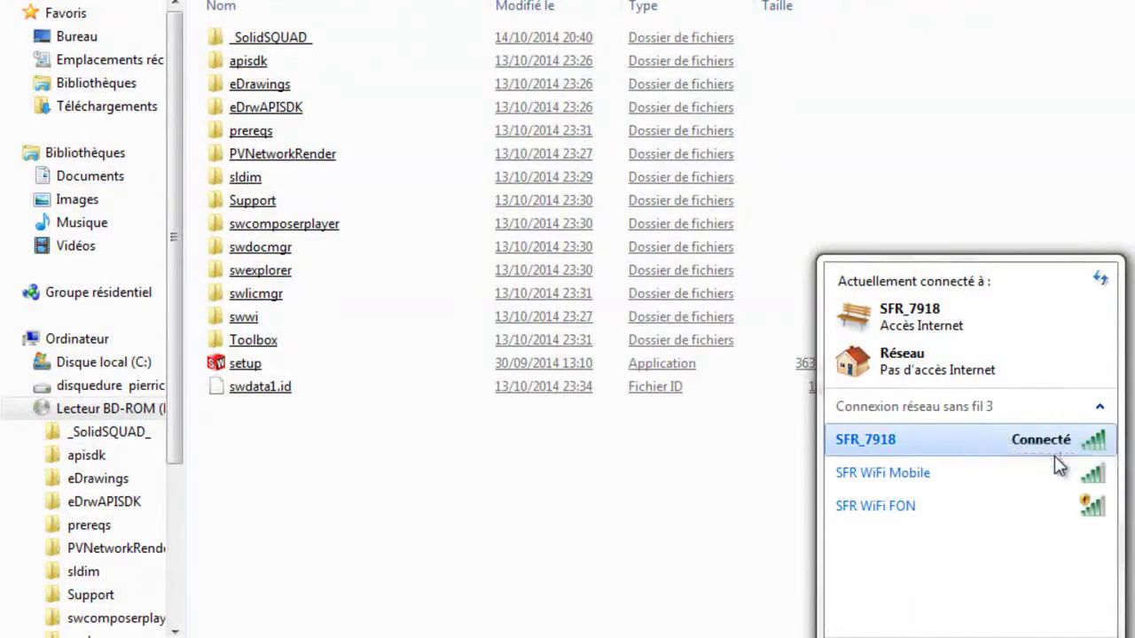
pyautogui.click(714, 545)
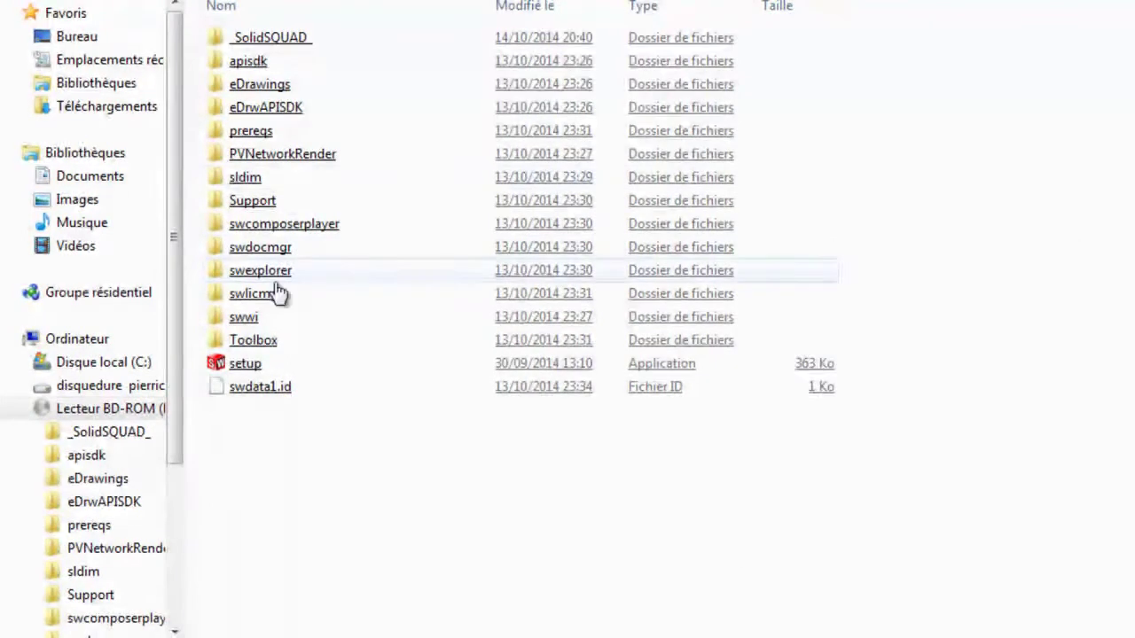
pyautogui.doubleClick(277, 367)
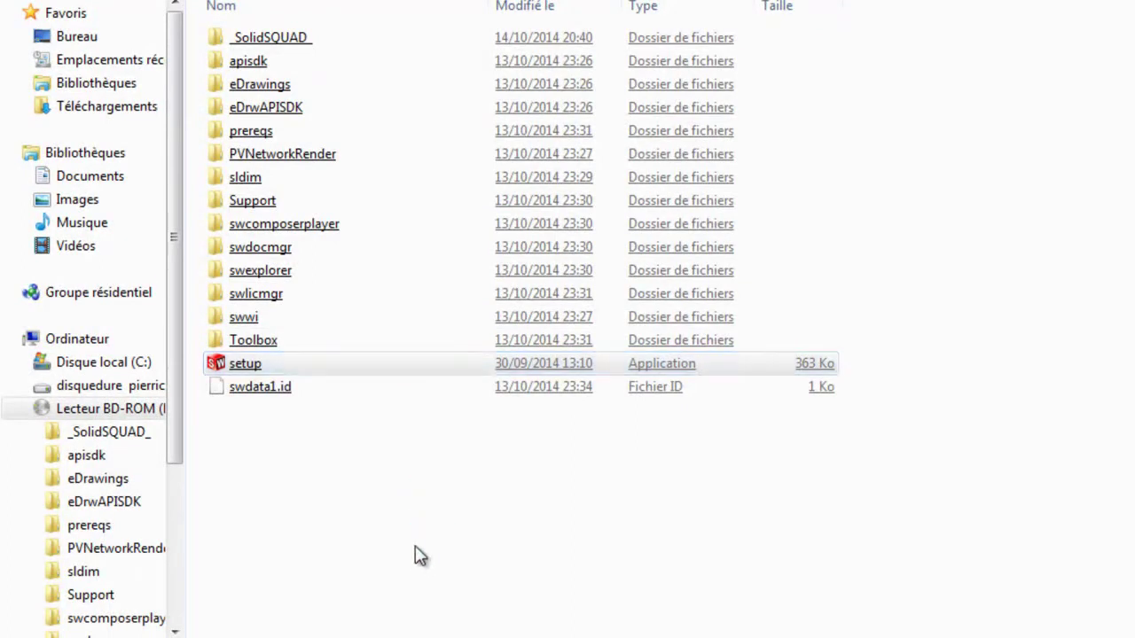
pyautogui.click(644, 359)
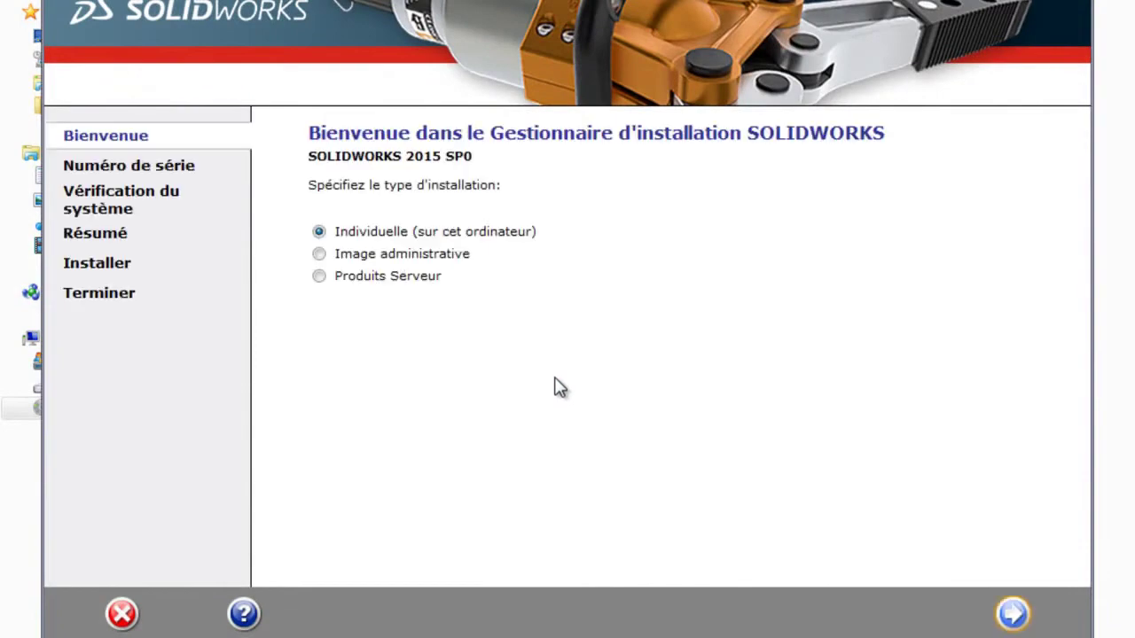
# Step: Continue past the welcome page, then copy the SolidWorks serial number from _SolidSQUAD_ > readme
pyautogui.click(1013, 614)
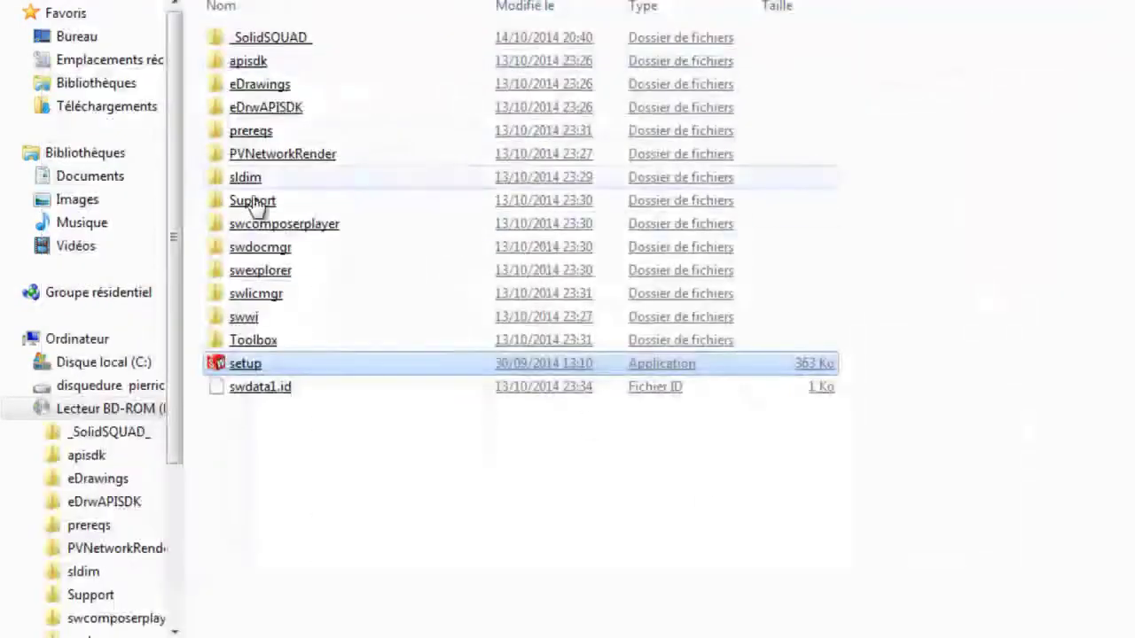
pyautogui.doubleClick(295, 39)
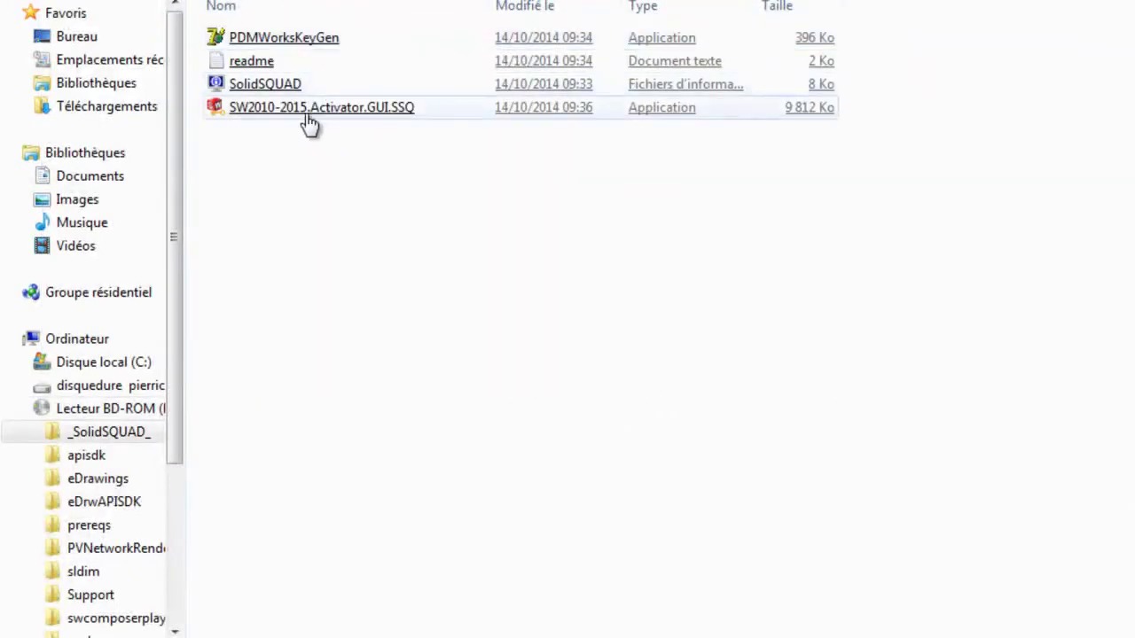
pyautogui.doubleClick(300, 60)
pyautogui.moveTo(369, 177)
pyautogui.mouseDown()
pyautogui.moveTo(672, 184)
pyautogui.moveTo(658, 191)
pyautogui.mouseUp()
pyautogui.rightClick(645, 185)
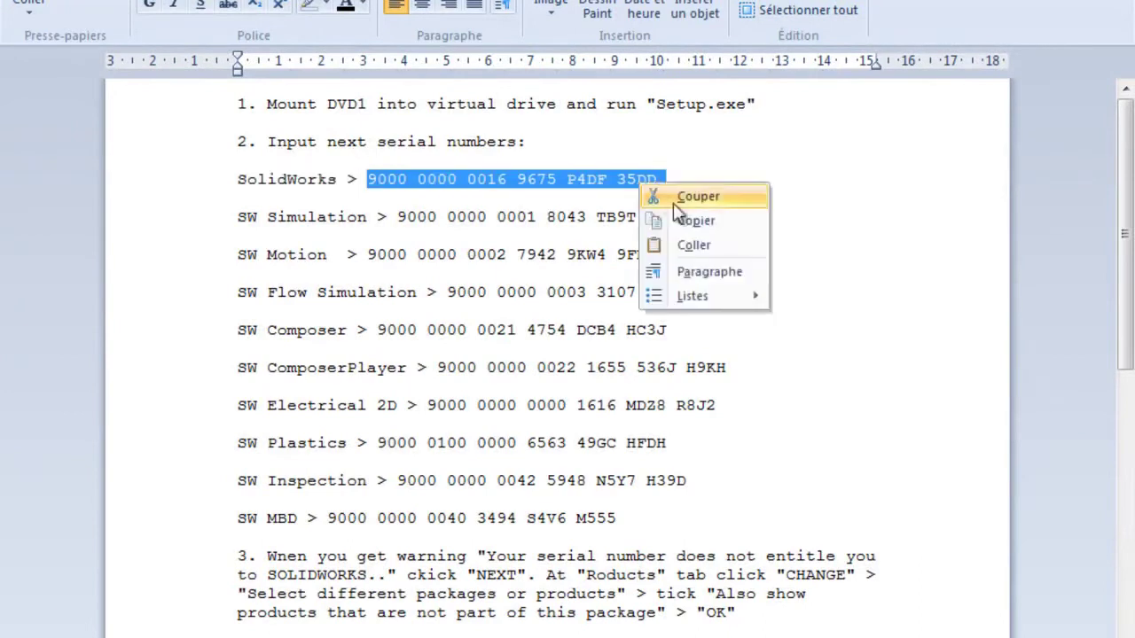
pyautogui.click(730, 222)
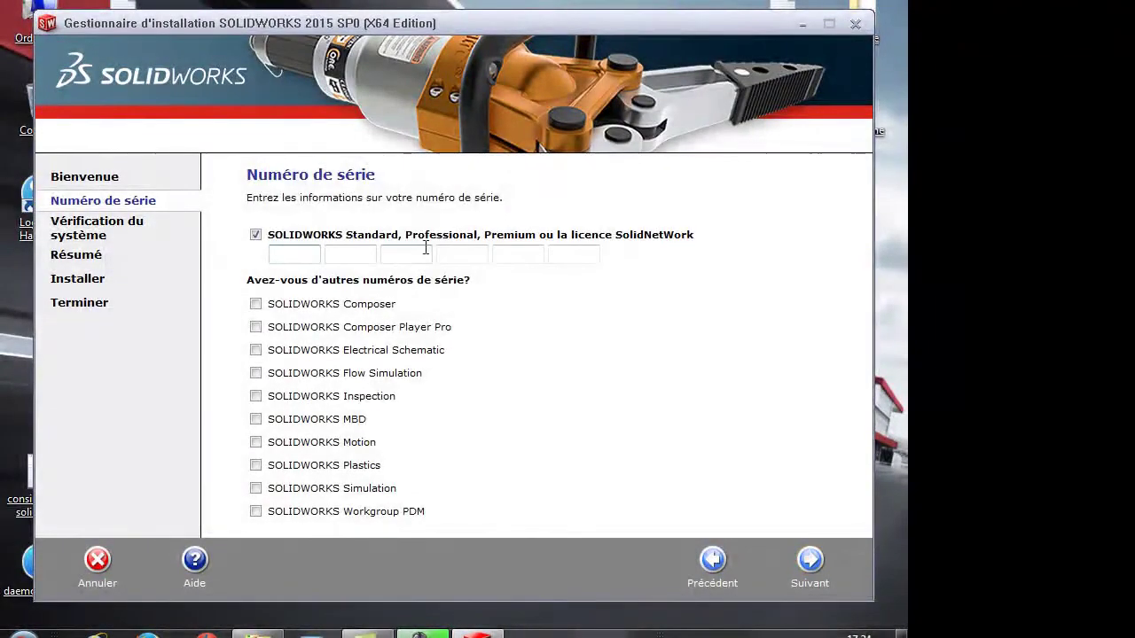
# Step: Paste the serial number, continue, and cancel the server-connection error to proceed offline
pyautogui.hotkey('ctrl', 'v')
pyautogui.click(809, 568)
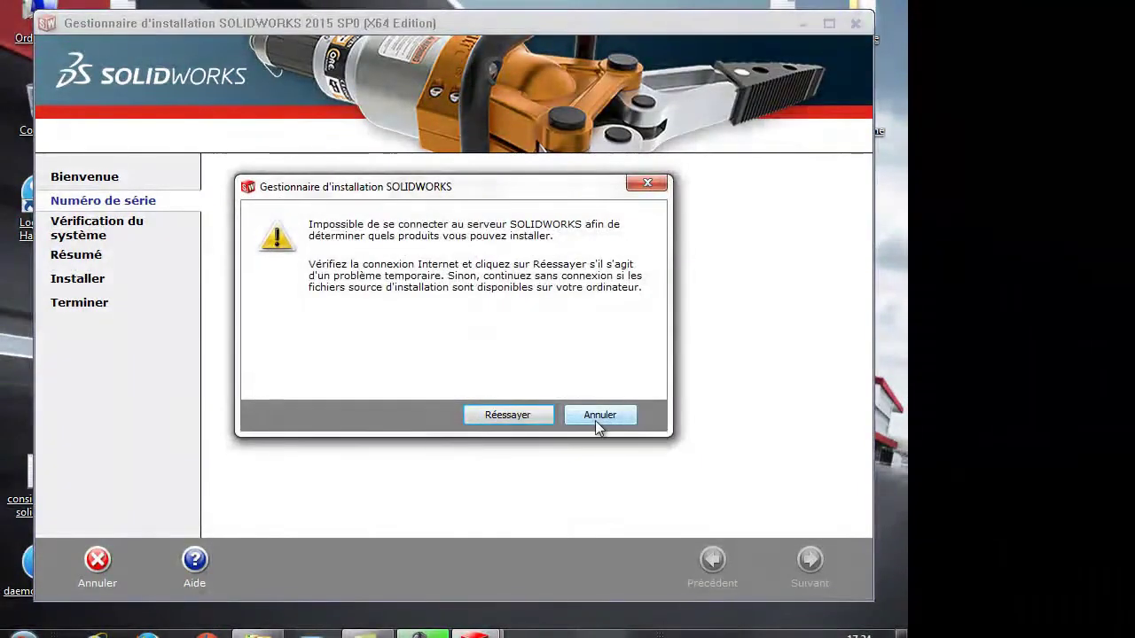
pyautogui.click(595, 420)
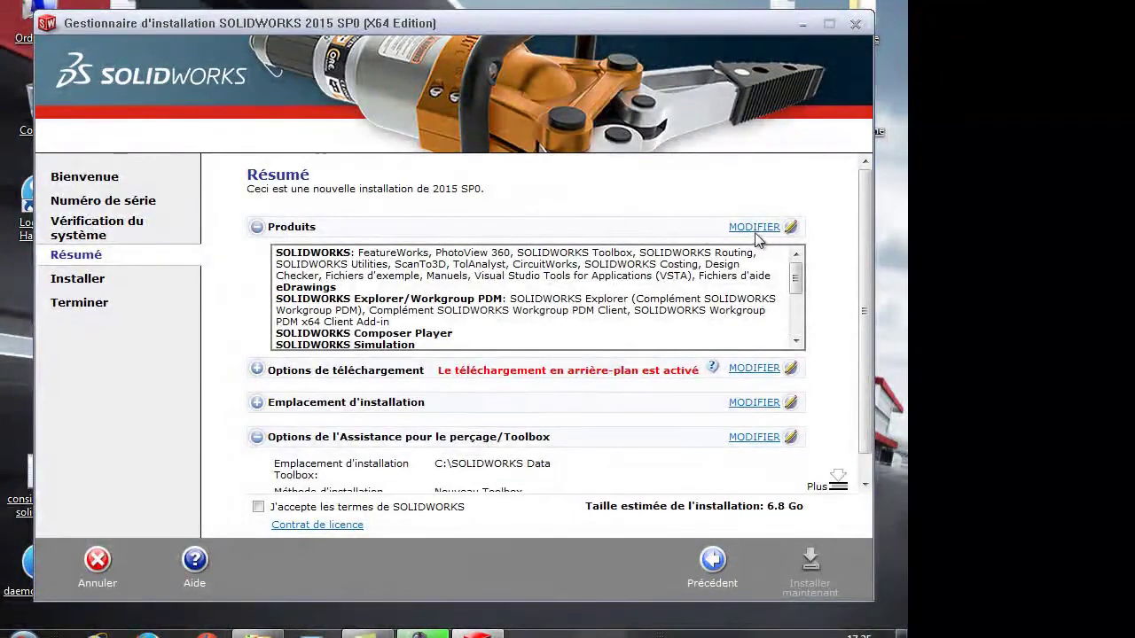
# Step: Change the product selection to the SOLIDWORKS Premium package and return to the summary
pyautogui.click(755, 228)
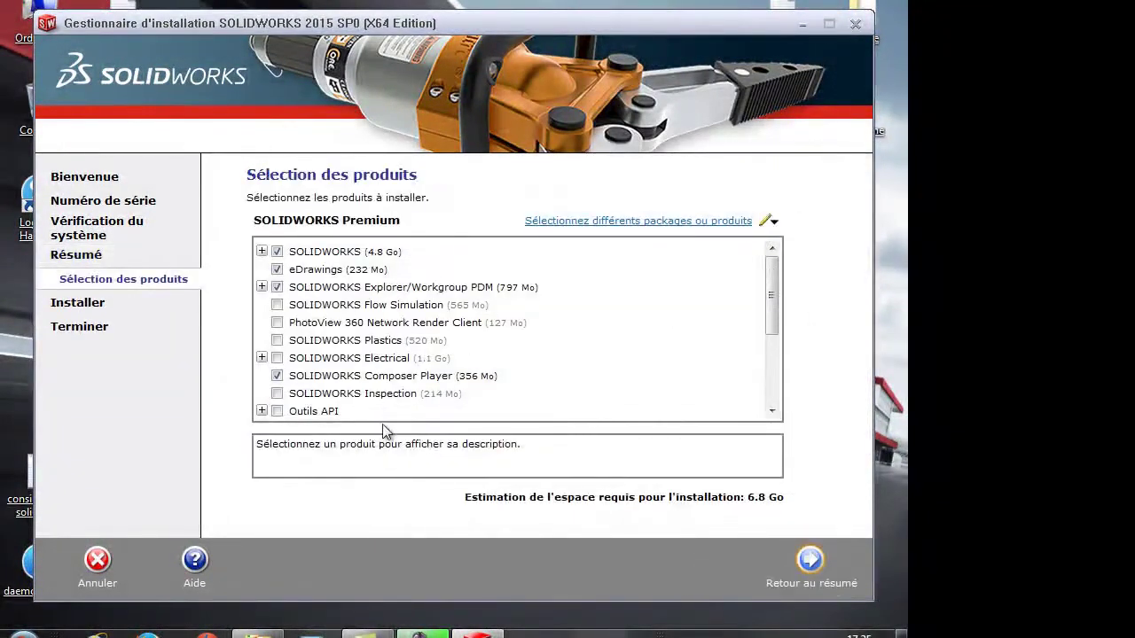
pyautogui.scroll(-2, 639, 281)
pyautogui.scroll(-2, 633, 286)
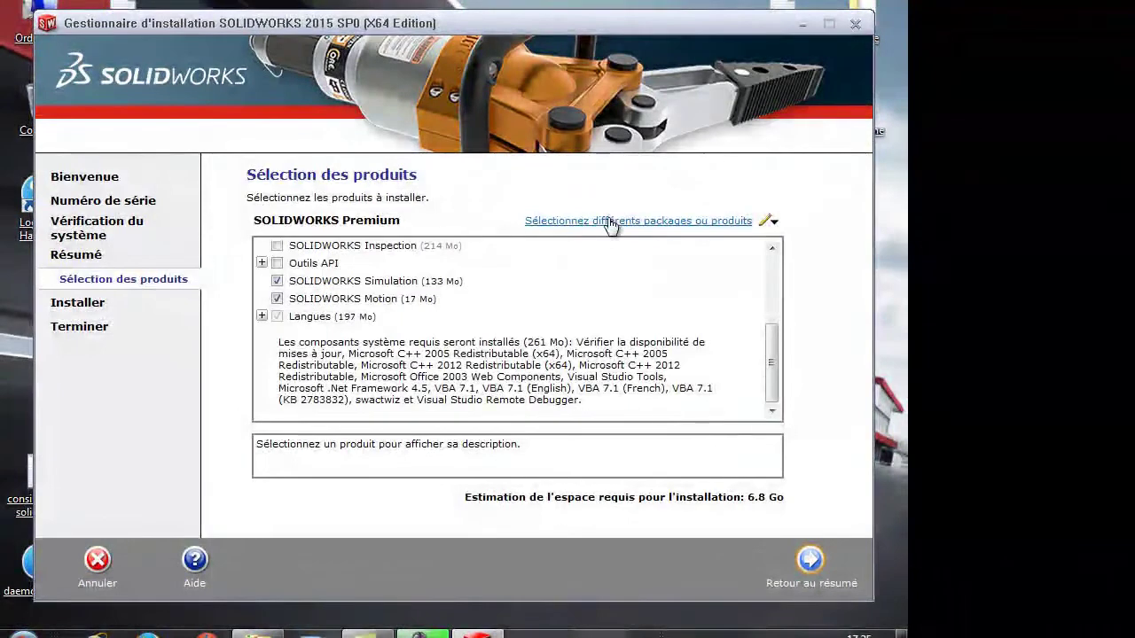
pyautogui.click(610, 225)
pyautogui.click(423, 336)
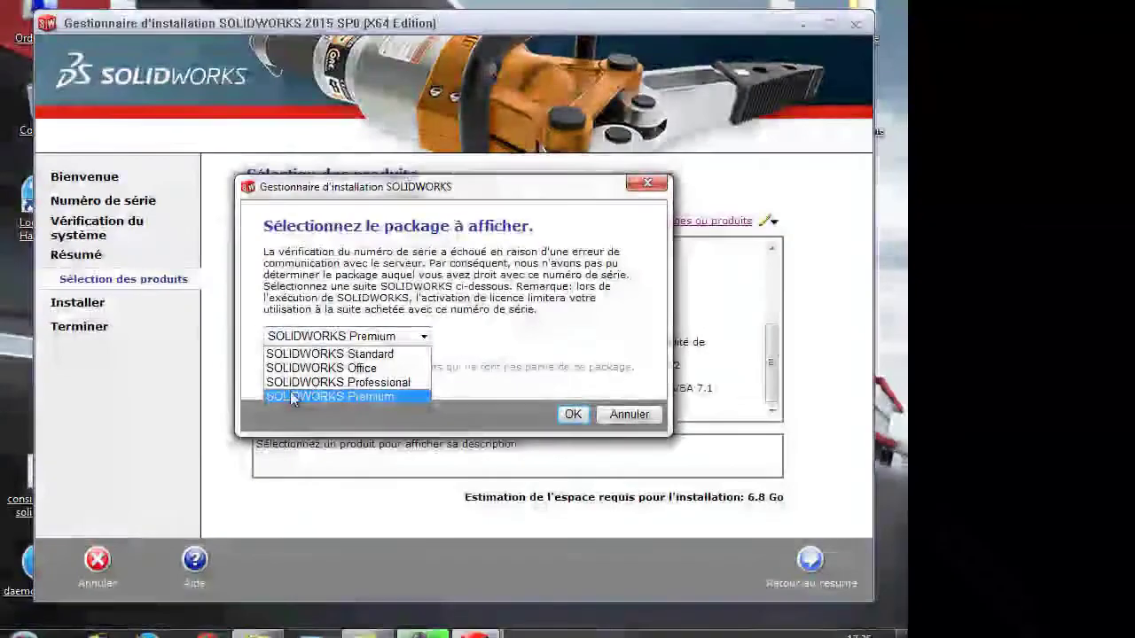
pyautogui.click(379, 395)
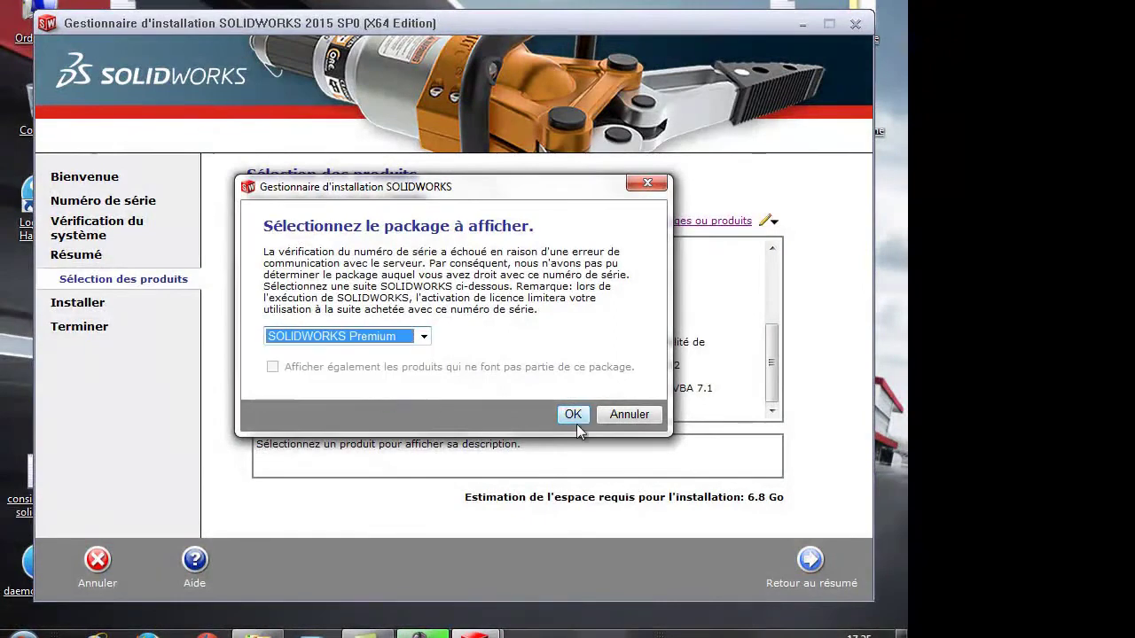
pyautogui.click(573, 415)
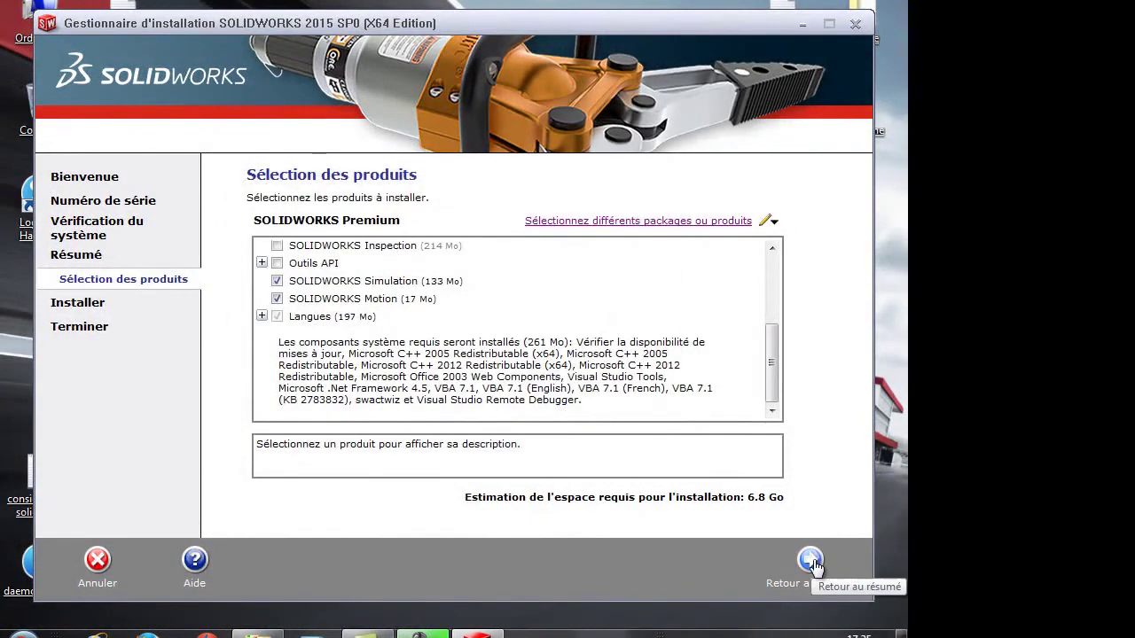
pyautogui.click(811, 560)
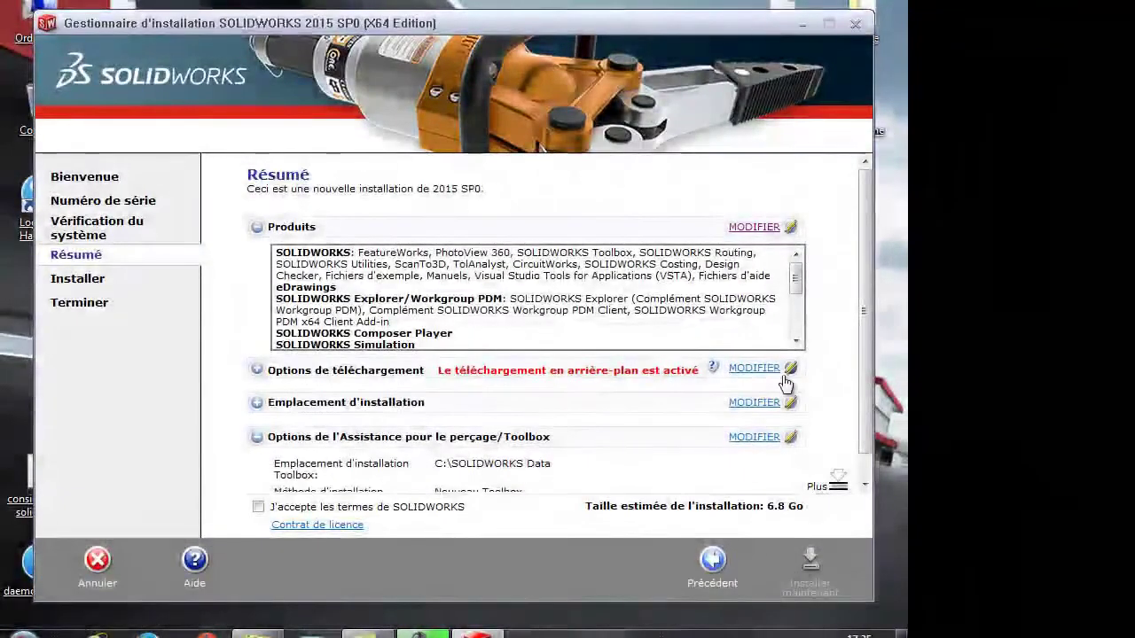
# Step: Accept the SOLIDWORKS licence terms and choose 'Installer maintenant'
pyautogui.scroll(-2, 780, 417)
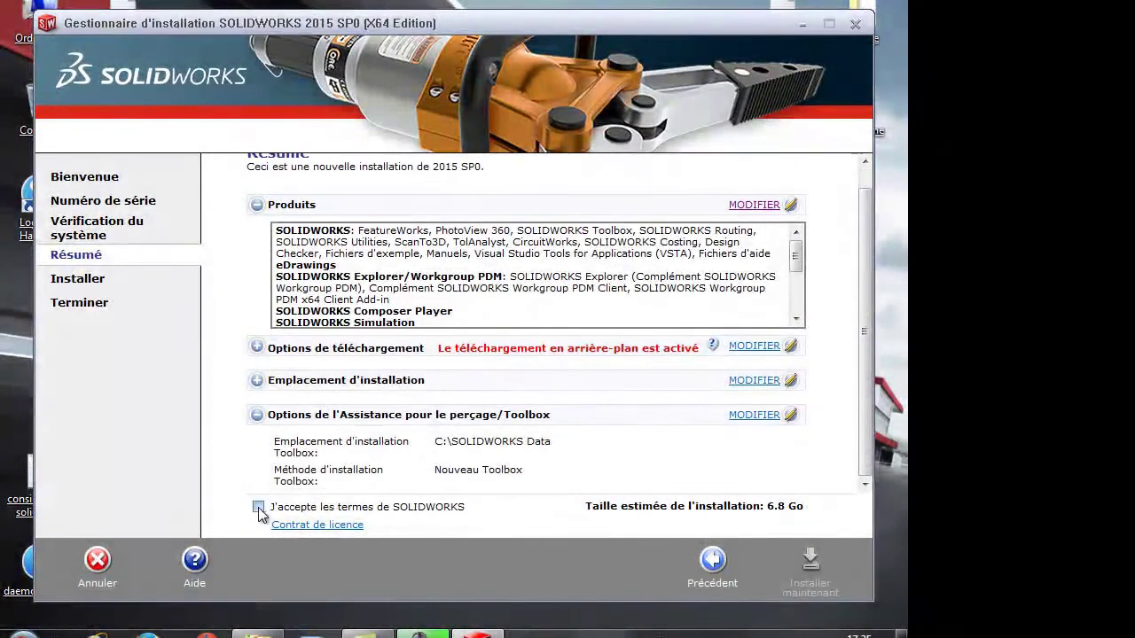
pyautogui.click(258, 508)
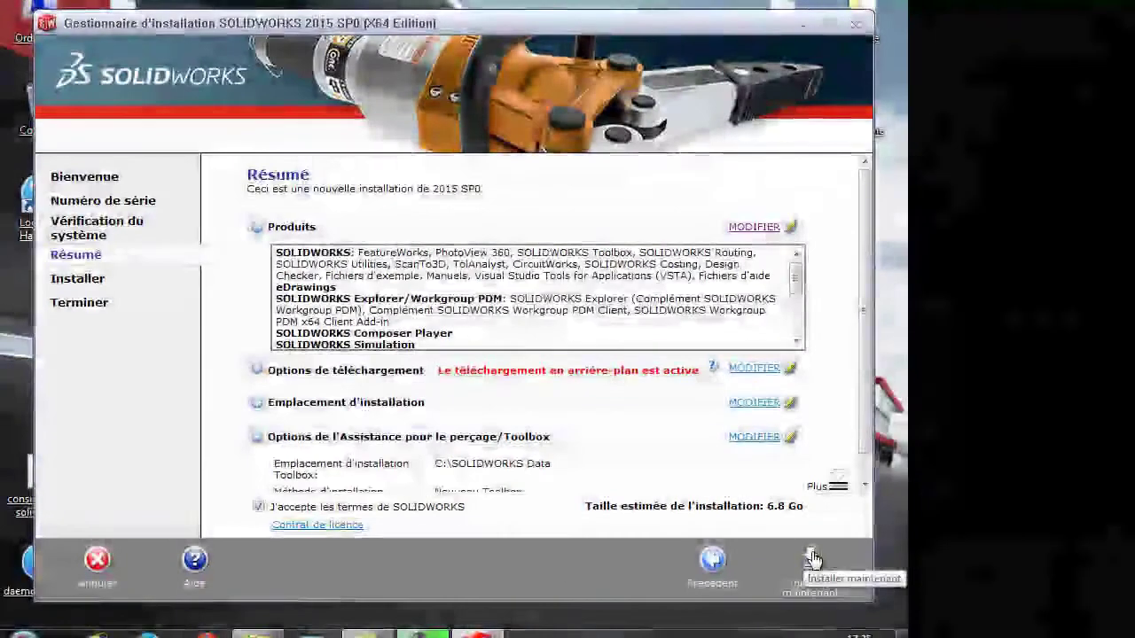
pyautogui.click(809, 559)
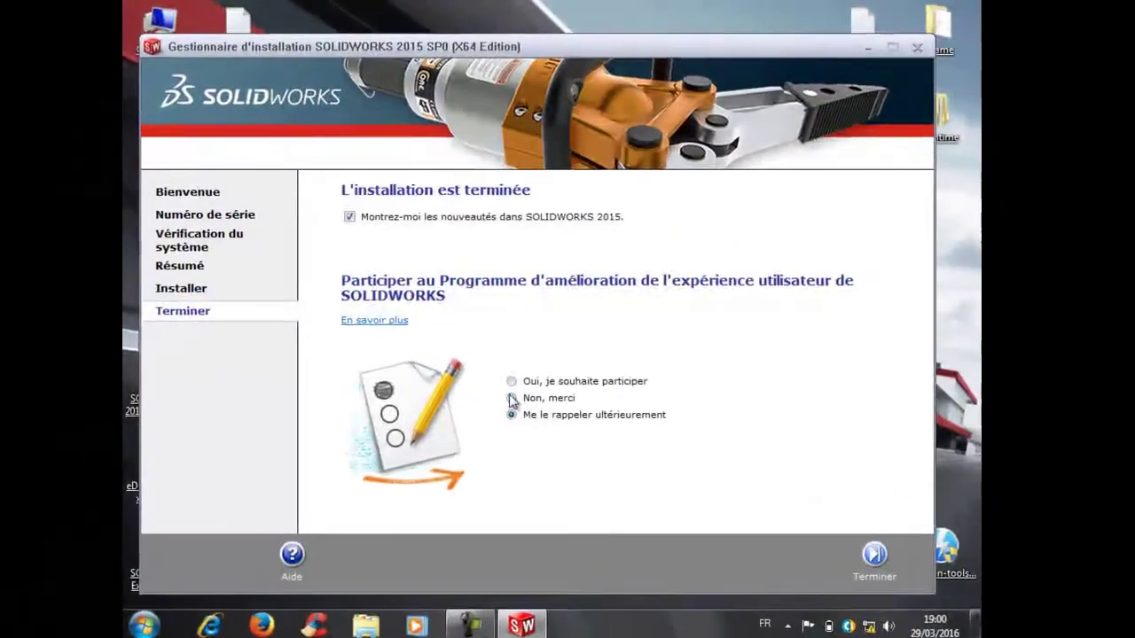
# Step: Choose 'Non, merci' for the user experience programme and click Terminer
pyautogui.click(512, 400)
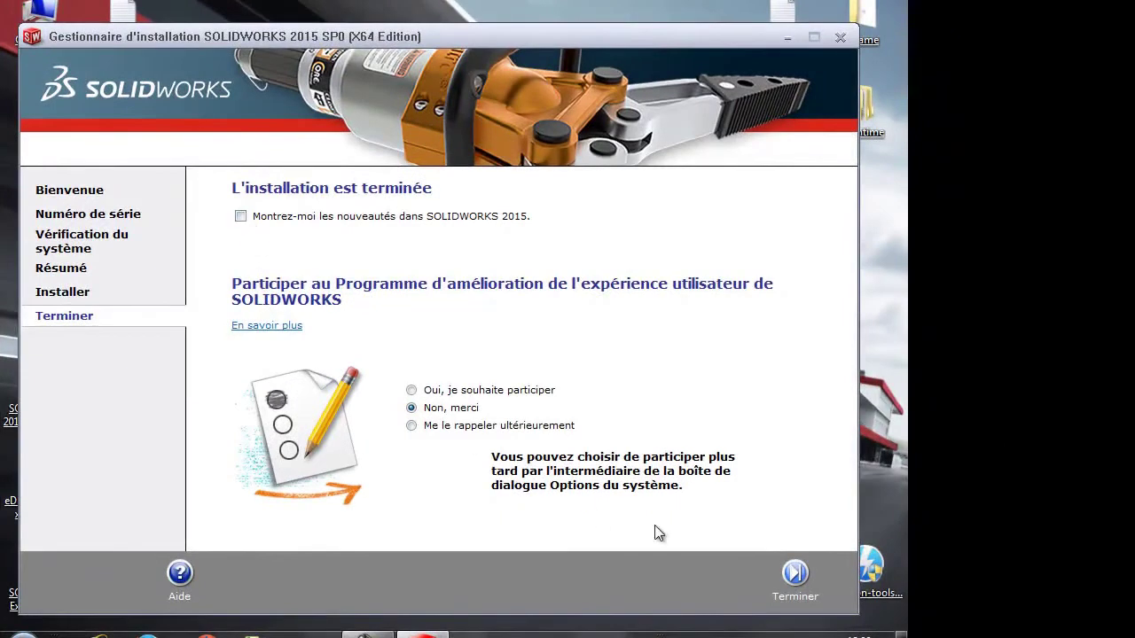
pyautogui.click(795, 574)
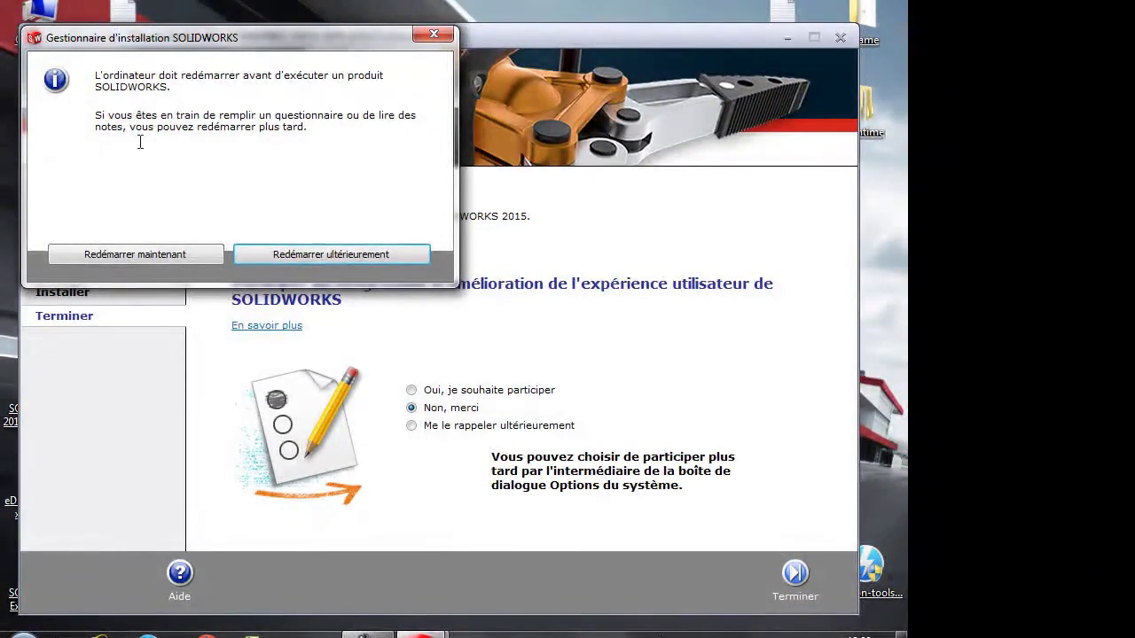
# Step: Postpone the restart and move the SOLIDWORKS 2015 shortcut to the bottom of the desktop
pyautogui.click(306, 253)
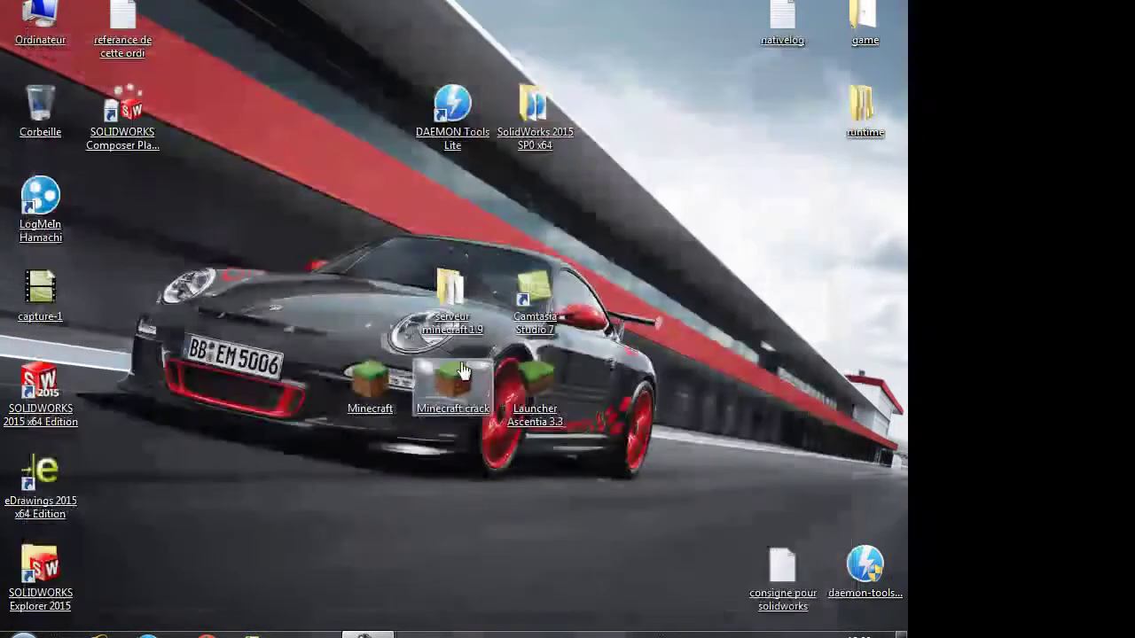
pyautogui.moveTo(44, 386); pyautogui.dragTo(426, 521)
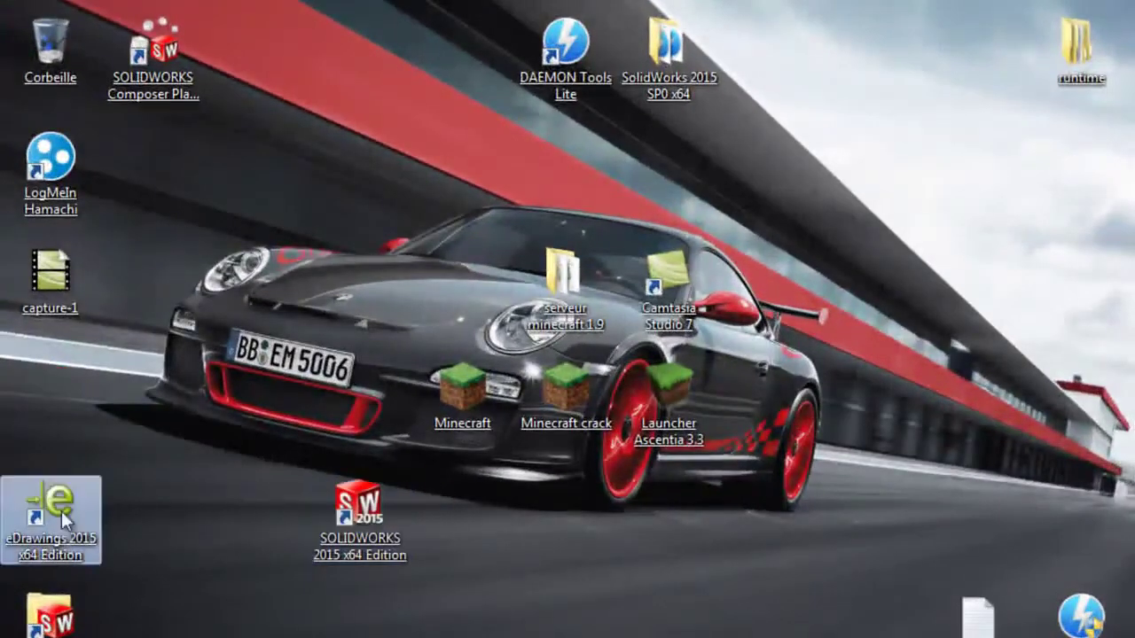
pyautogui.moveTo(62, 511); pyautogui.dragTo(266, 514)
# Step: Move the SOLIDWORKS Explorer and Composer shortcuts to the bottom row beside SOLIDWORKS 2015 x64 Edition
pyautogui.click(51, 616)
pyautogui.moveTo(50, 616); pyautogui.dragTo(257, 617)
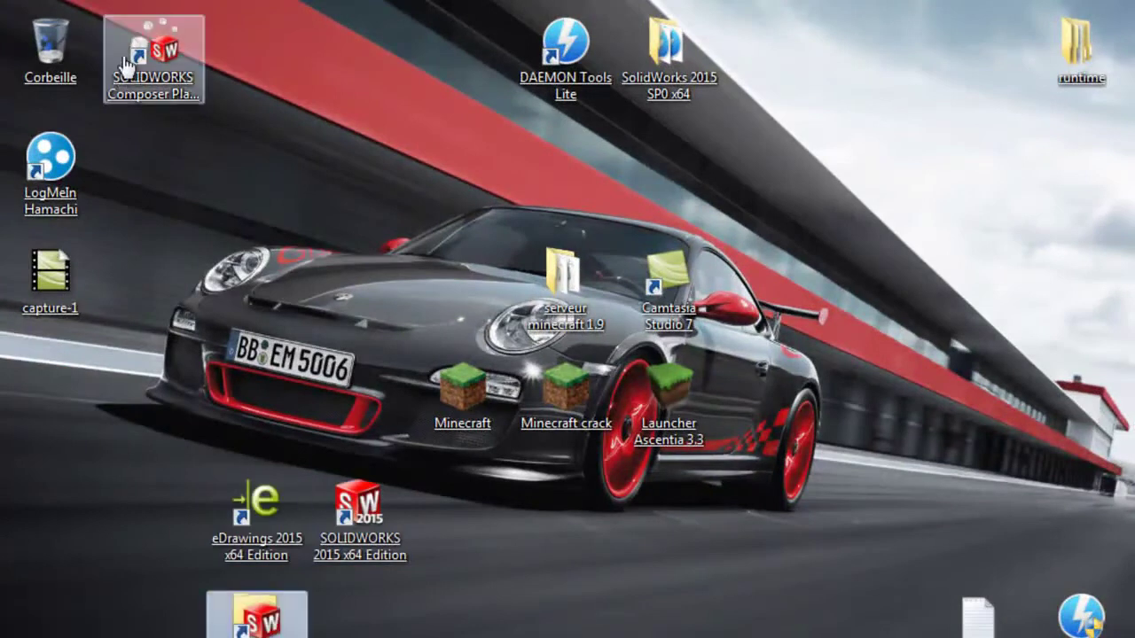
pyautogui.moveTo(152, 53); pyautogui.dragTo(359, 614)
pyautogui.click(360, 541)
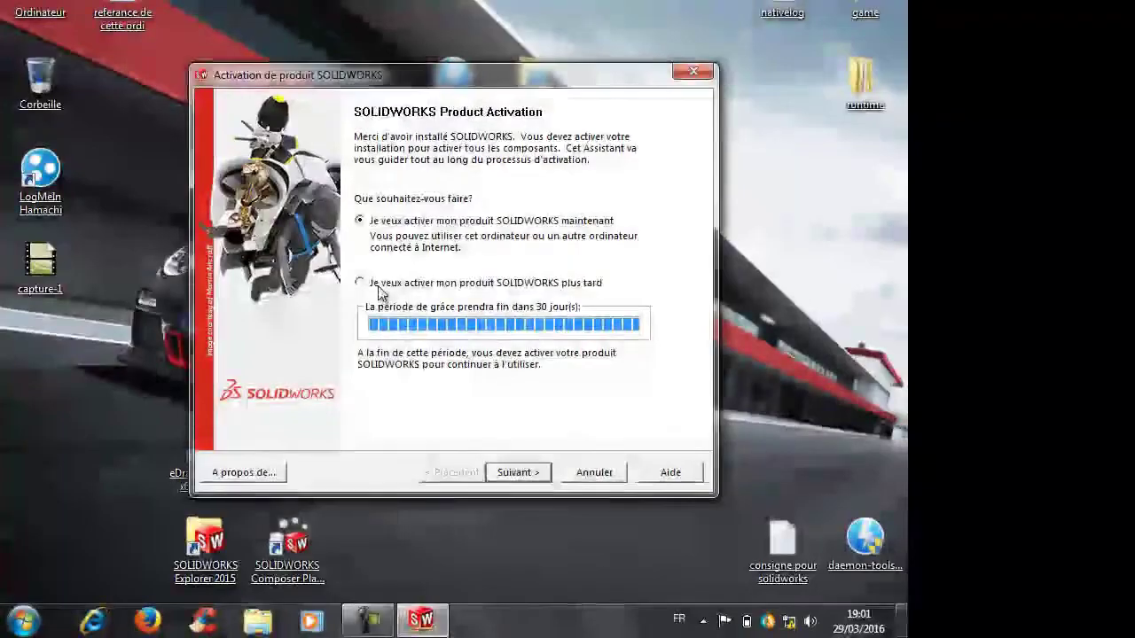
# Step: Cancel and confirm skipping activation, then abort SOLIDWORKS with 'Annuler X' on the splash
pyautogui.click(582, 475)
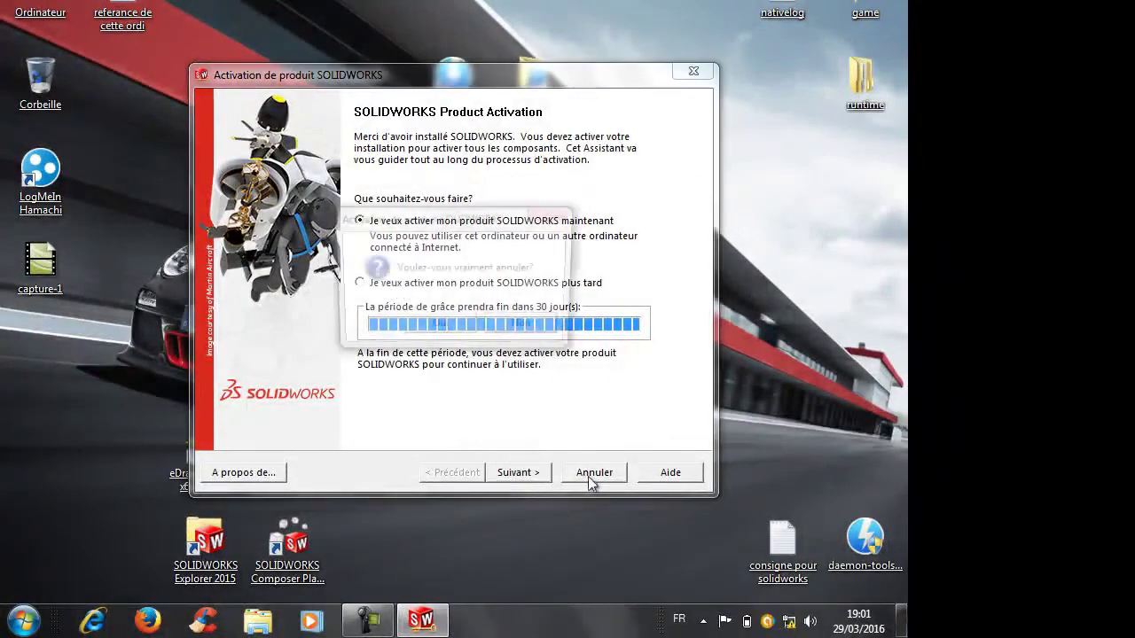
pyautogui.click(446, 337)
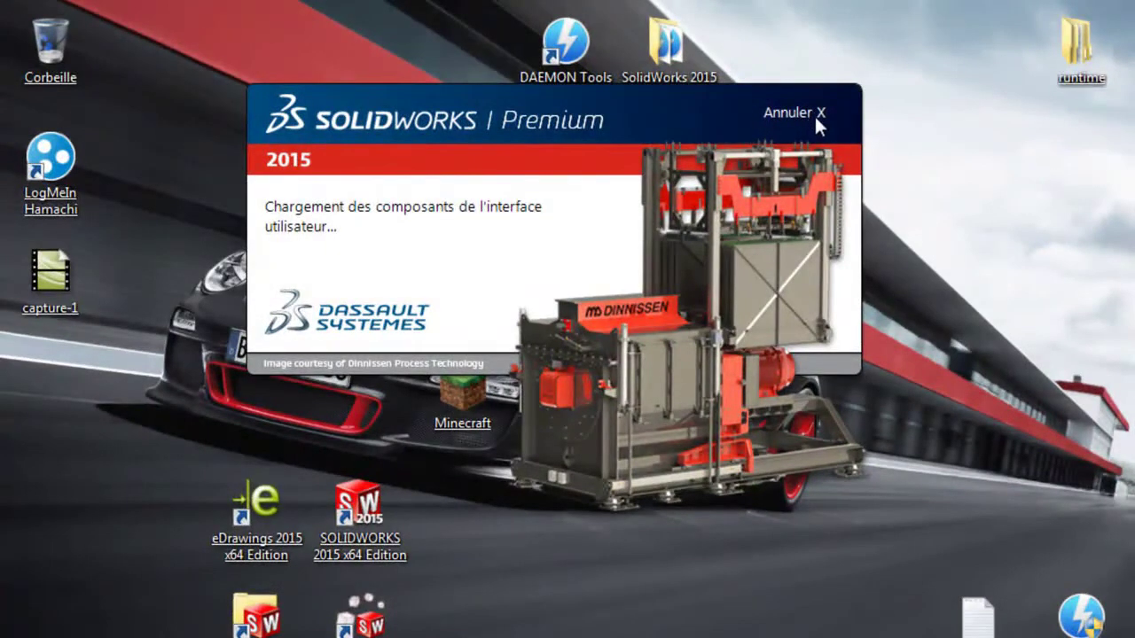
pyautogui.click(820, 113)
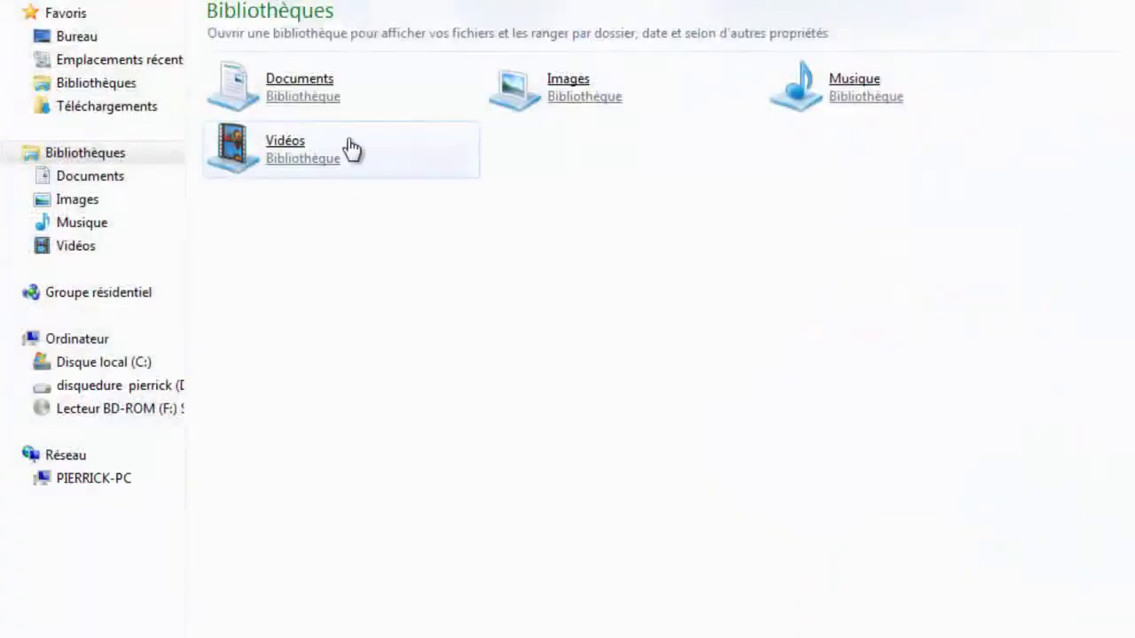
# Step: Open the _SolidSQUAD_ folder on the BD-ROM (F:) drive
pyautogui.click(127, 419)
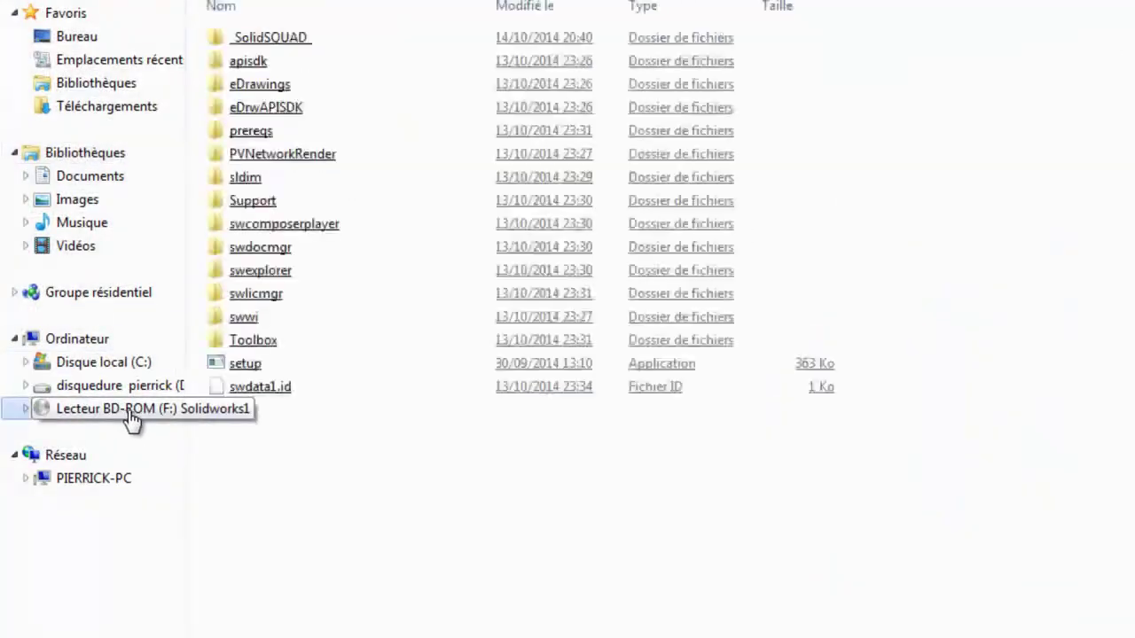
pyautogui.hotkey('shift', 'F10')
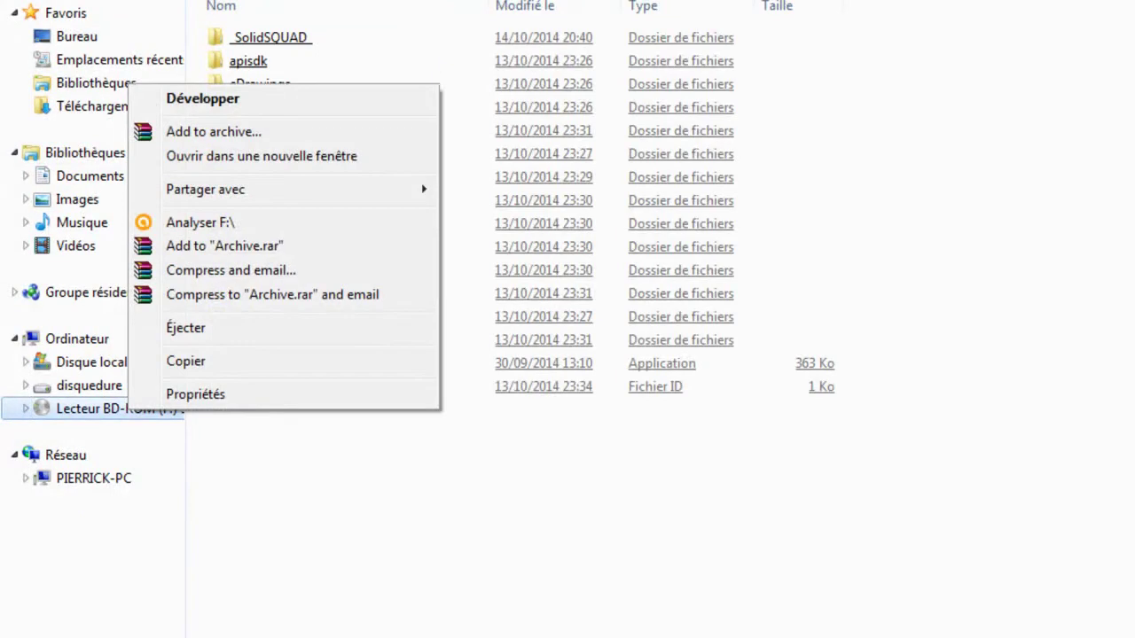
pyautogui.press('Escape')
pyautogui.doubleClick(380, 38)
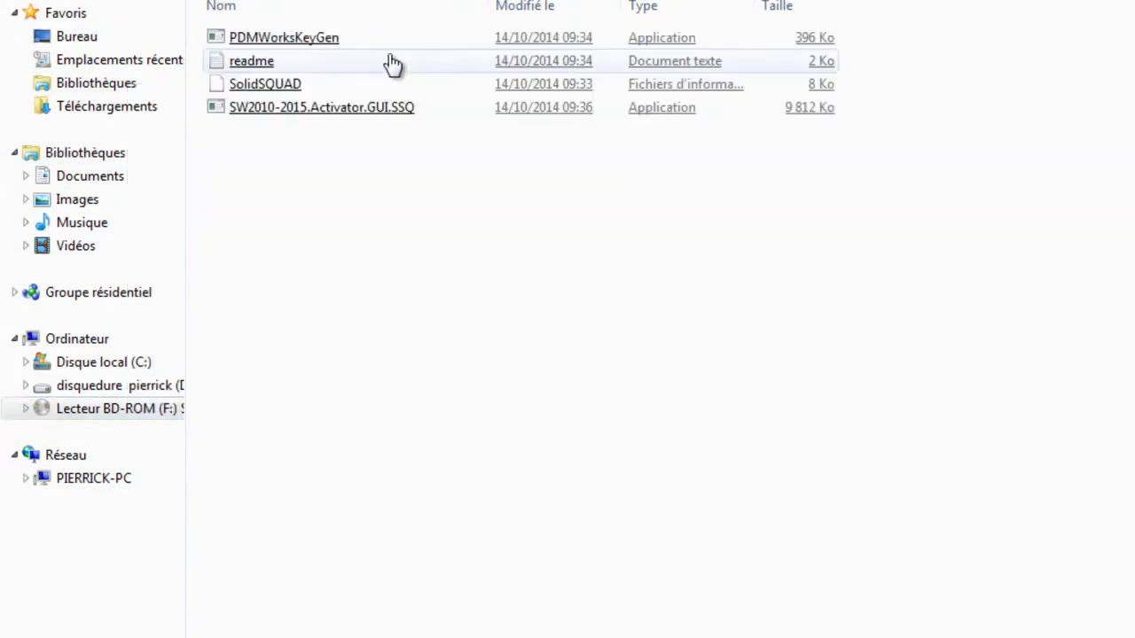
# Step: Launch SW2010-2015.Activator.GUI.SSQ and click Activate! with the default products checked
pyautogui.doubleClick(285, 114)
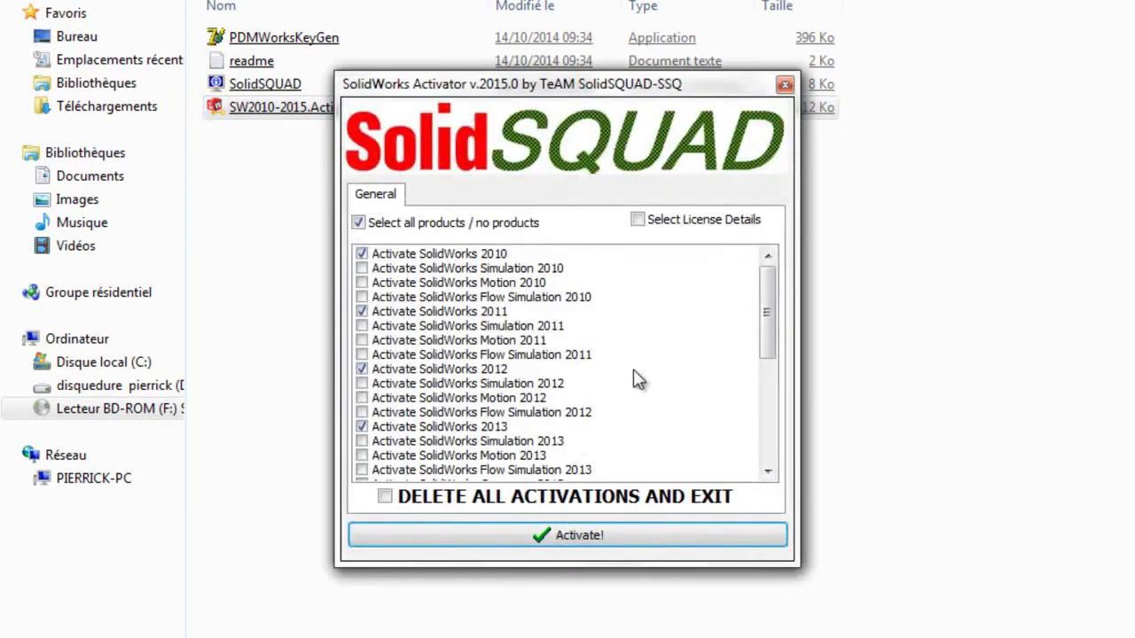
pyautogui.moveTo(767, 321); pyautogui.dragTo(760, 388)
pyautogui.click(665, 545)
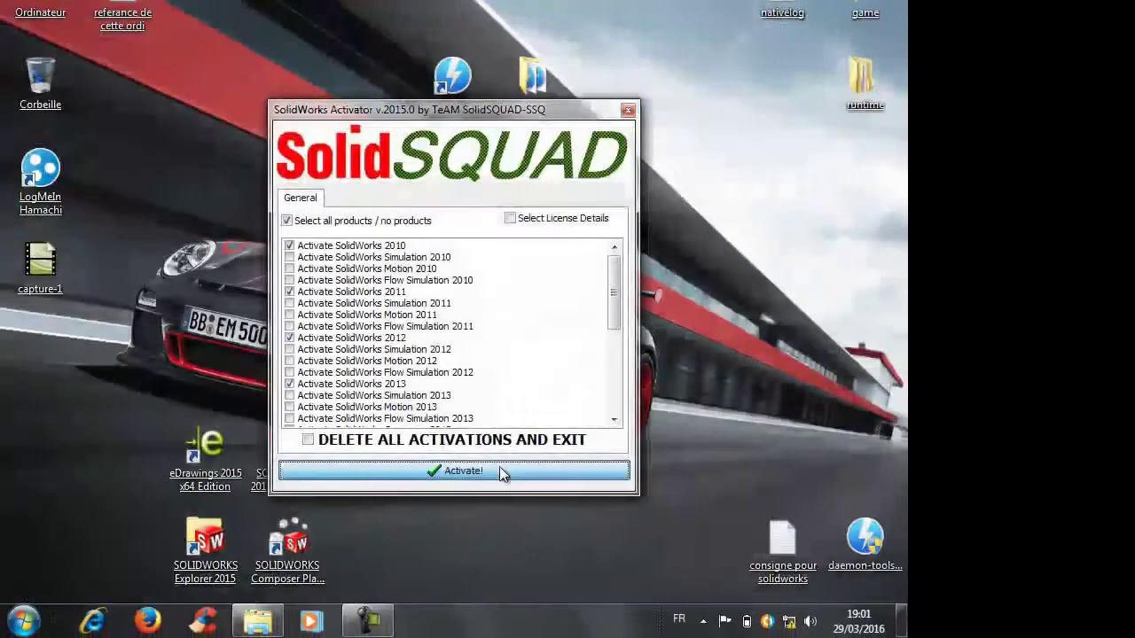
pyautogui.click(511, 472)
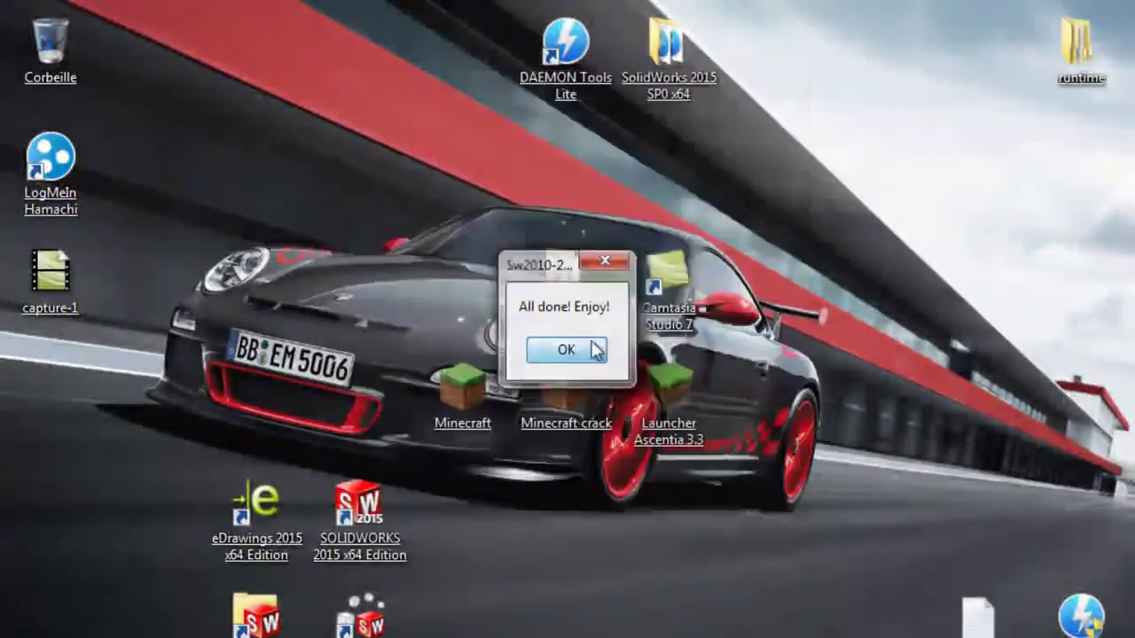
# Step: Dismiss the 'All done! Enjoy!' message and relaunch SOLIDWORKS 2015 x64 Edition from the desktop shortcut
pyautogui.click(557, 362)
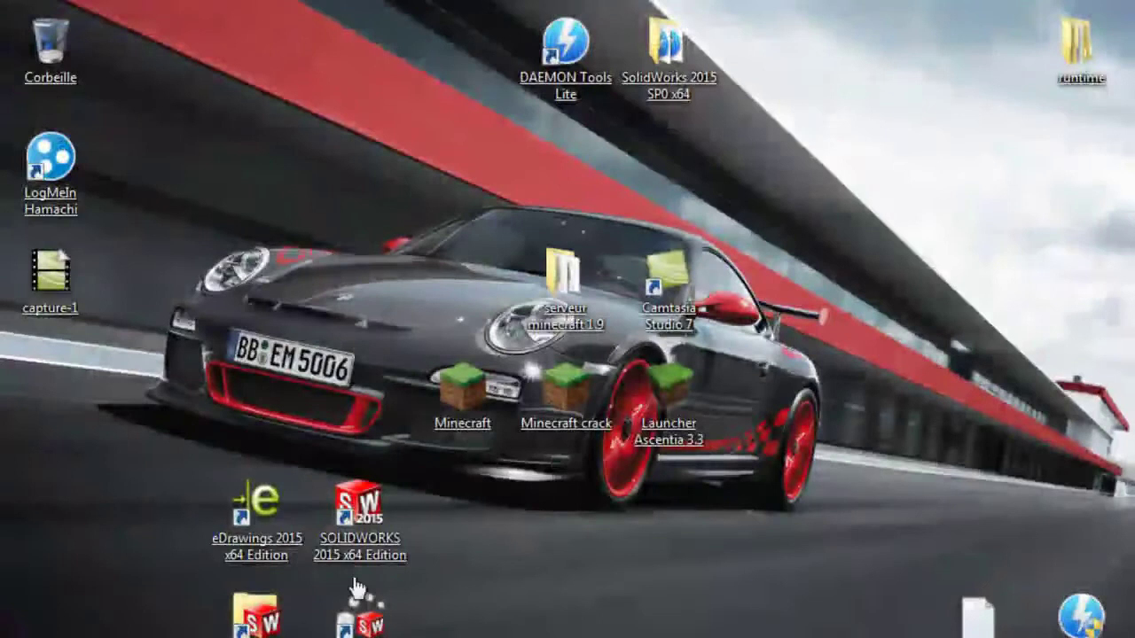
pyautogui.click(359, 519)
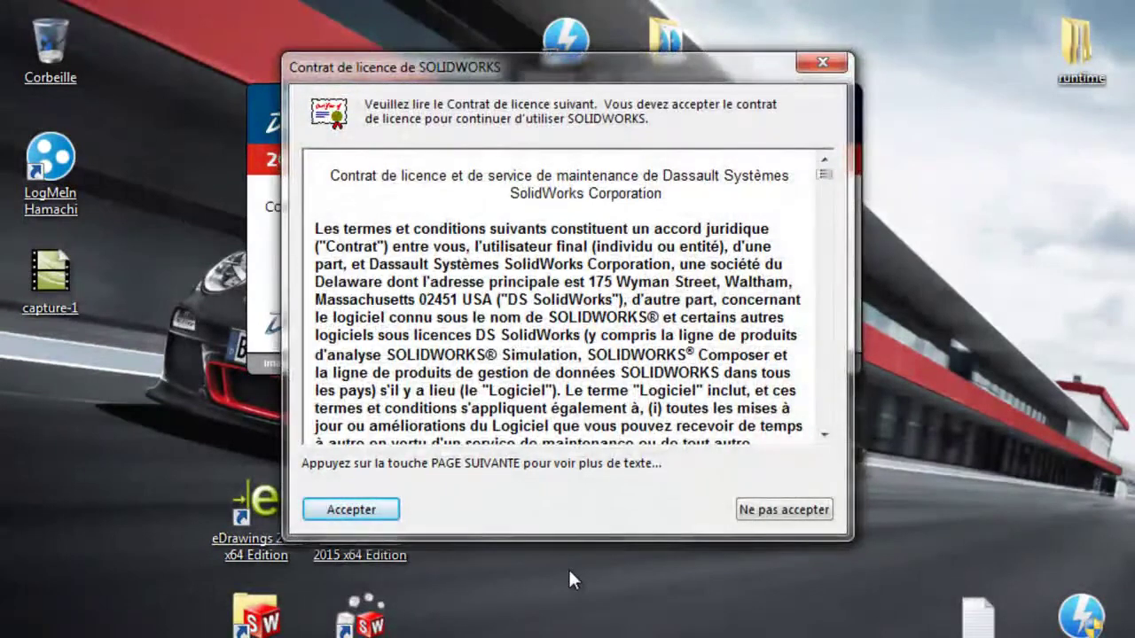
# Step: Accept the licence agreement and confirm MMGS (mm, g, s) units with ISO dimensioning as defaults
pyautogui.click(347, 510)
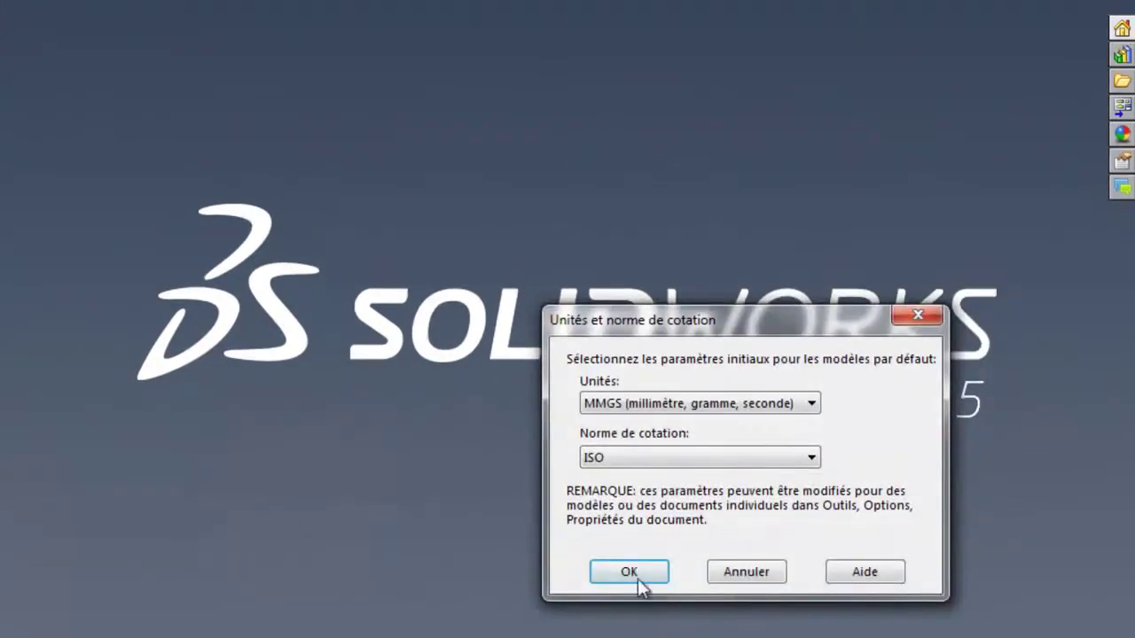
pyautogui.click(631, 572)
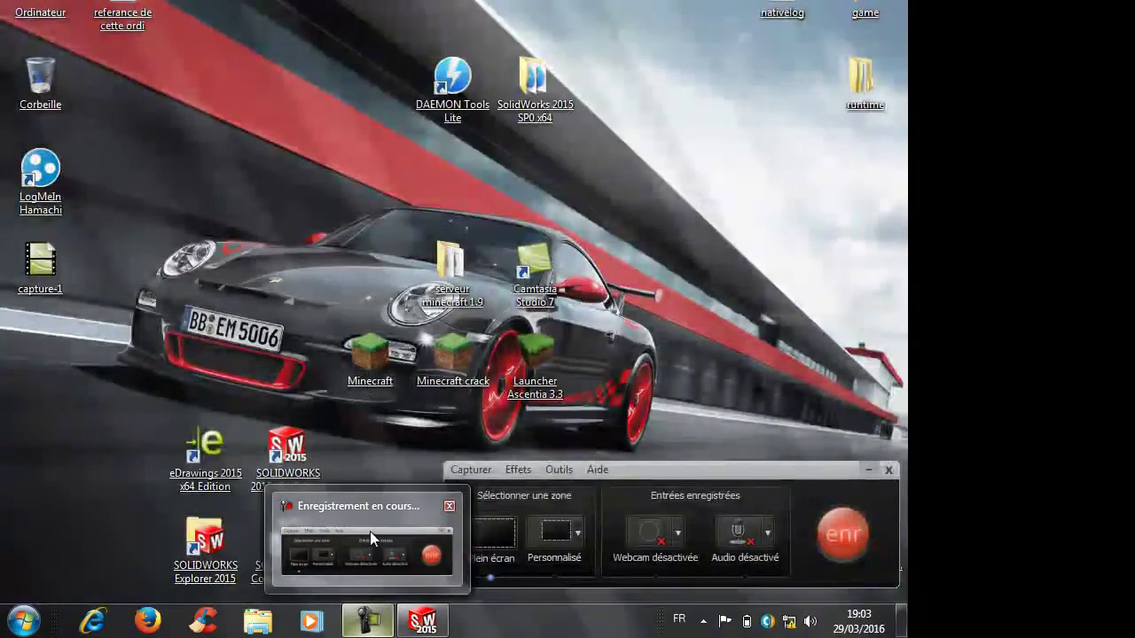
# Step: Create a new Pièce (part) document
pyautogui.click(370, 533)
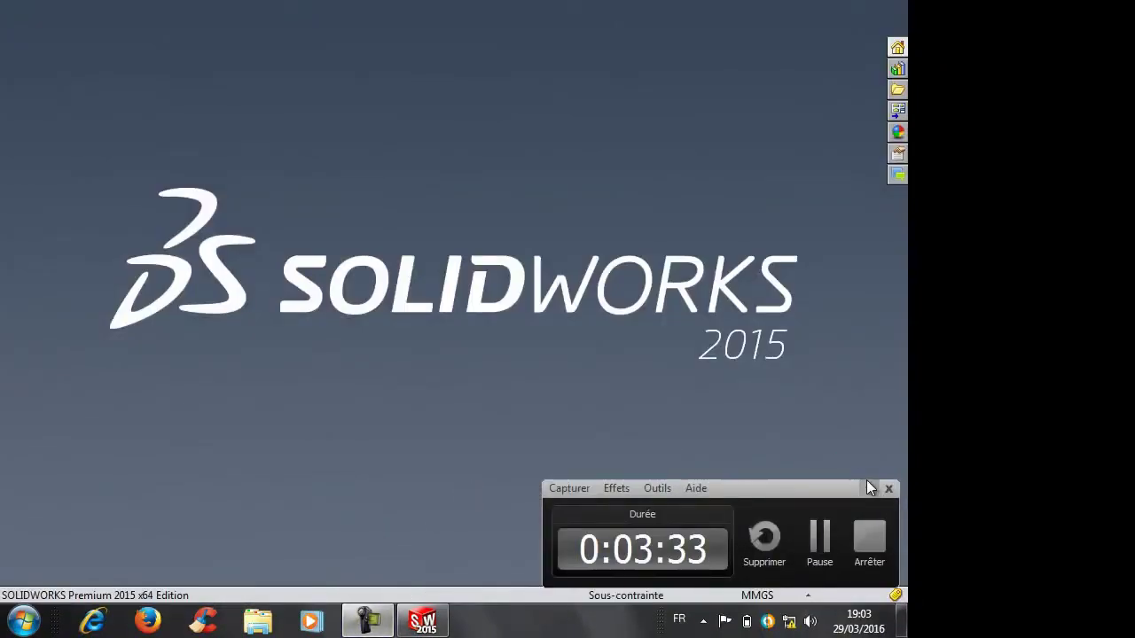
pyautogui.click(869, 488)
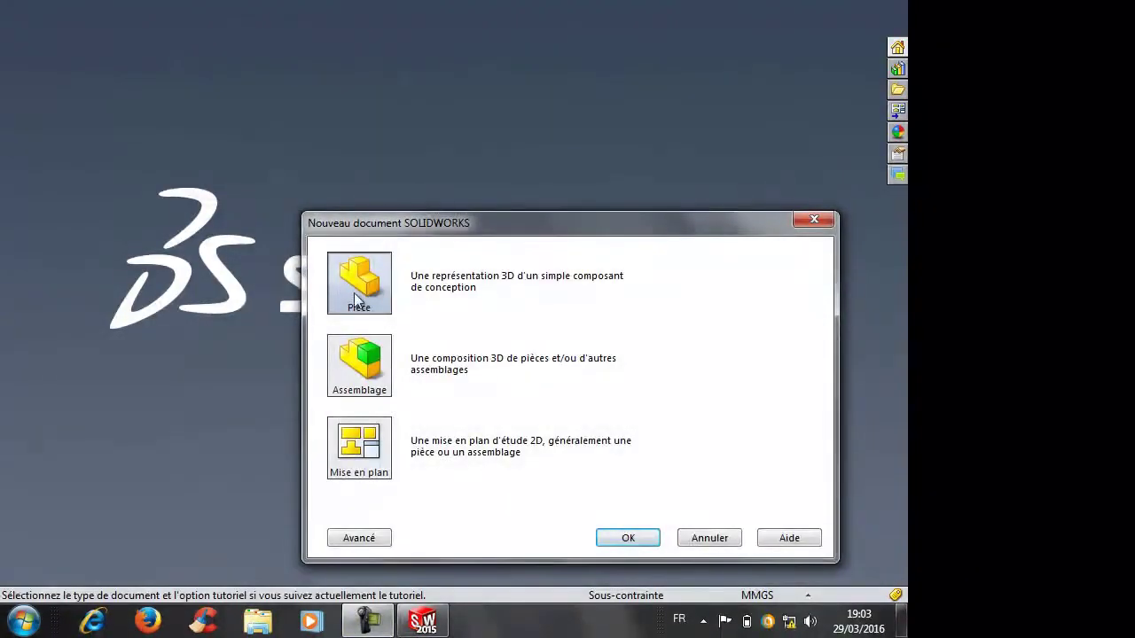
pyautogui.click(627, 543)
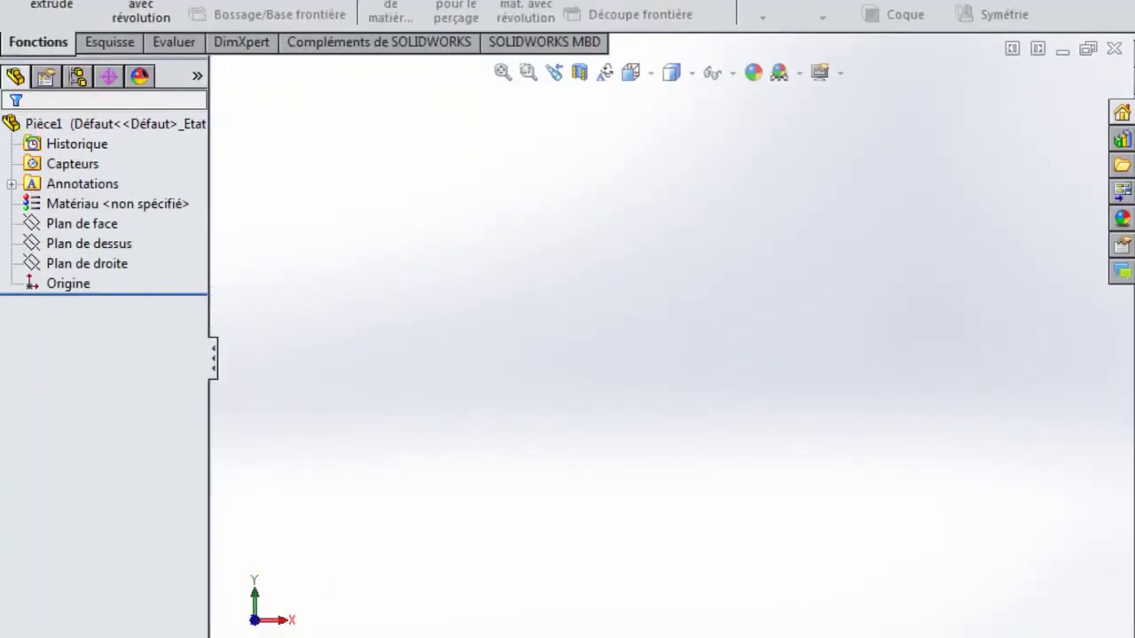
# Step: Sketch a corner rectangle on Plan de face
pyautogui.click(97, 44)
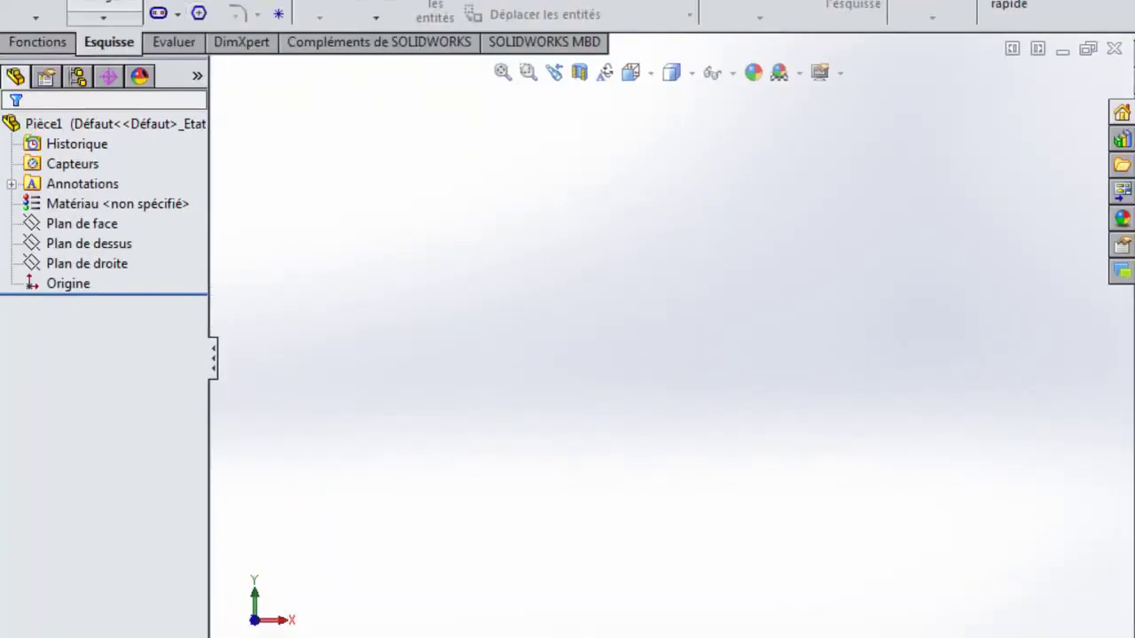
pyautogui.click(170, 6)
pyautogui.click(528, 227)
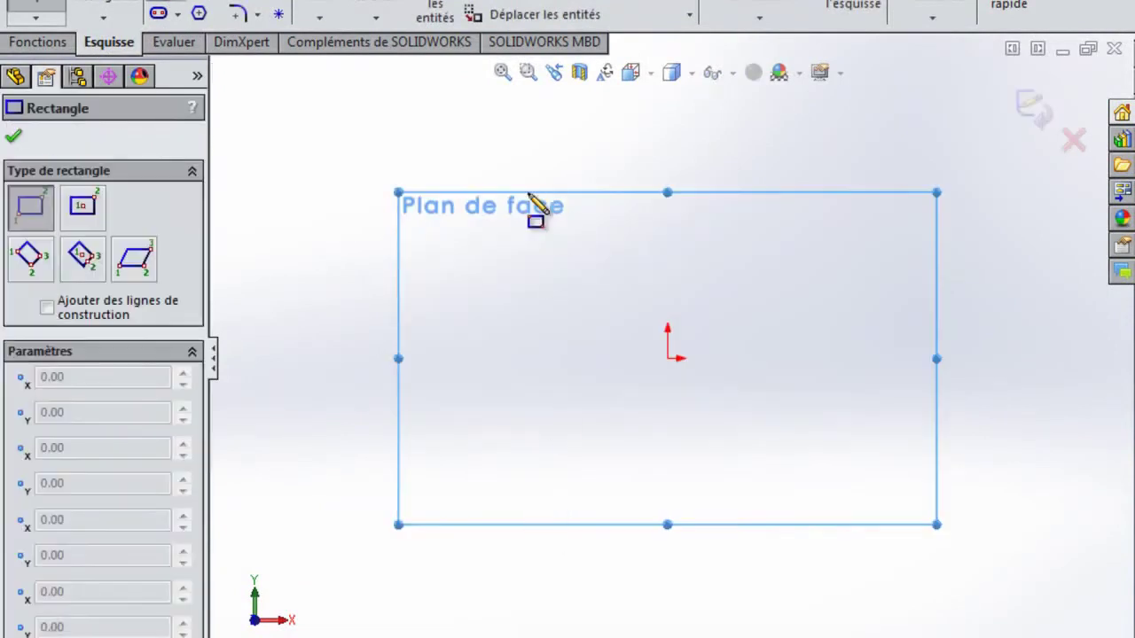
pyautogui.click(471, 199)
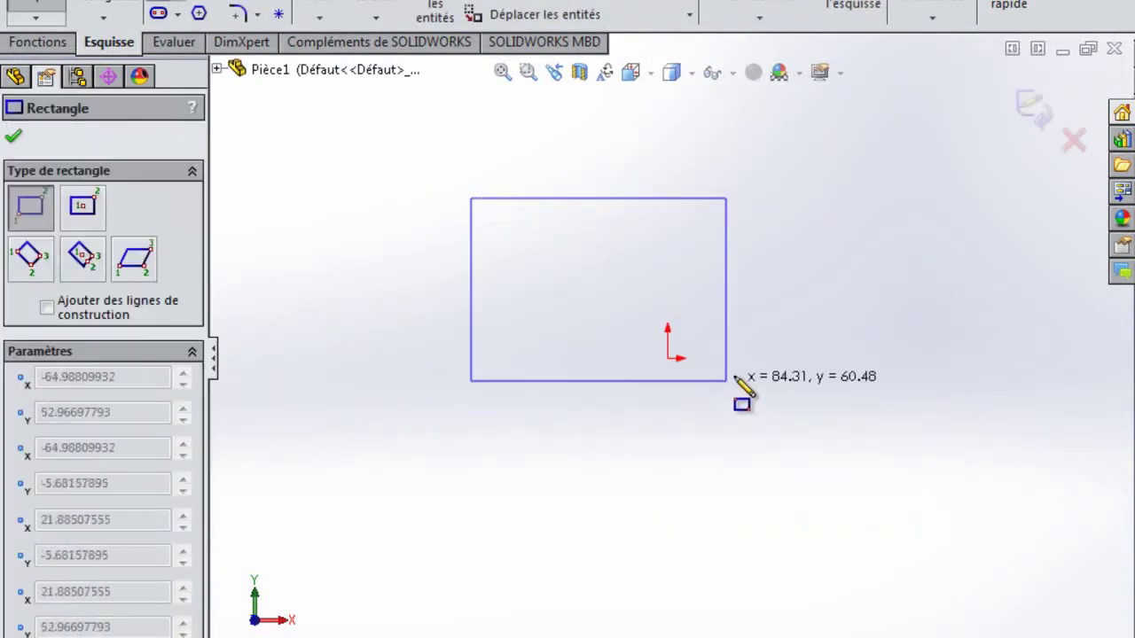
pyautogui.click(886, 510)
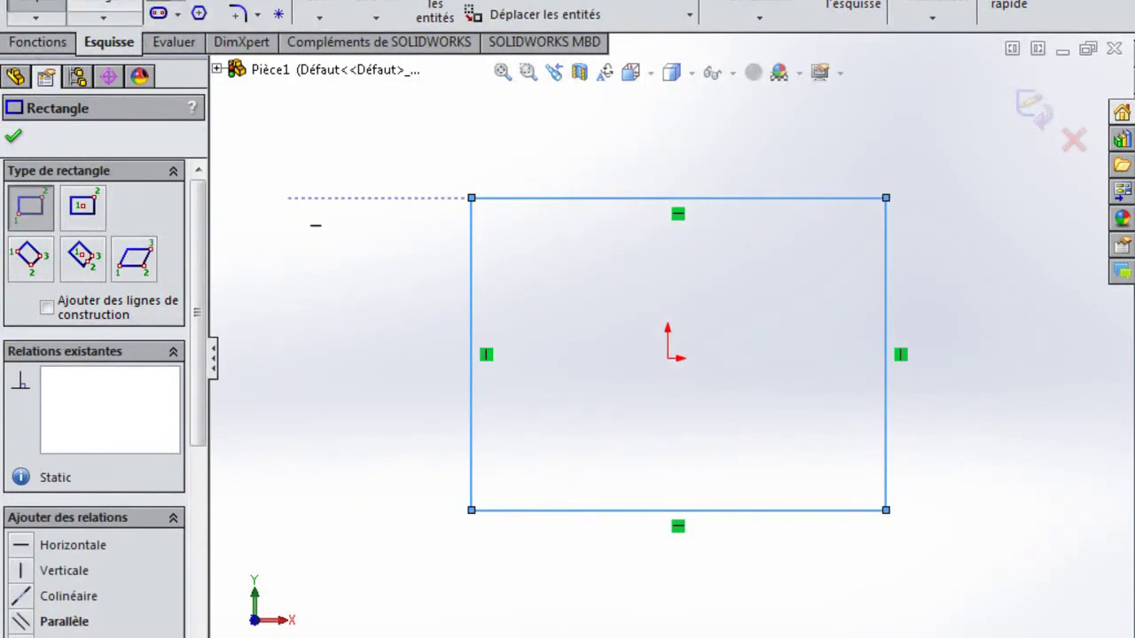
# Step: Dimension the rectangle's left edge to a 100 mm height
pyautogui.press('Escape')
pyautogui.click(471, 288)
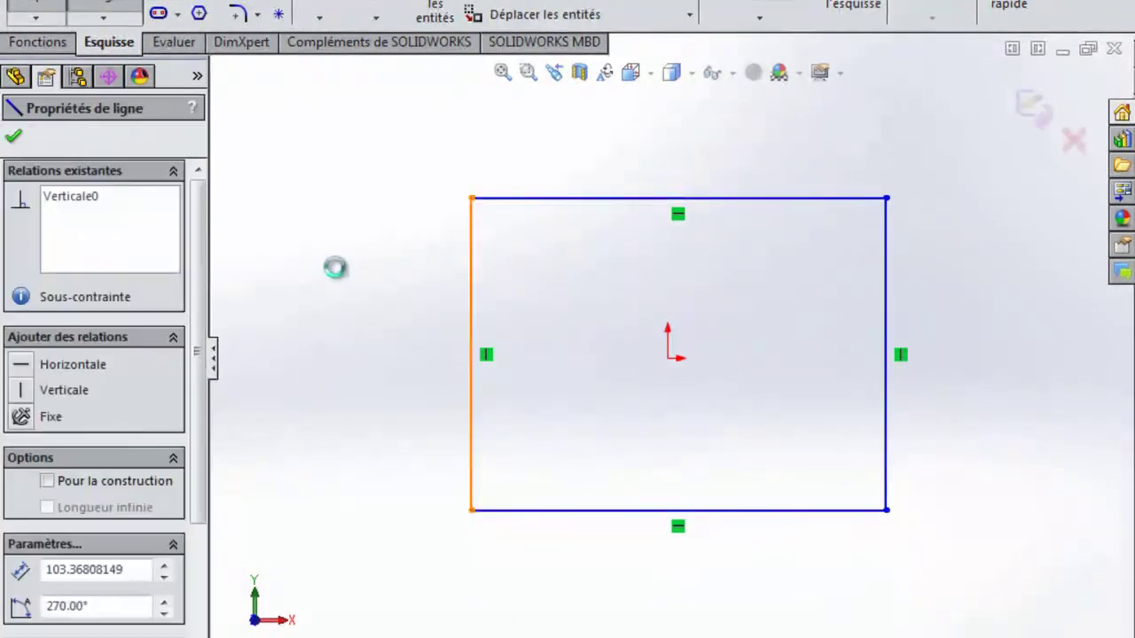
pyautogui.click(292, 319)
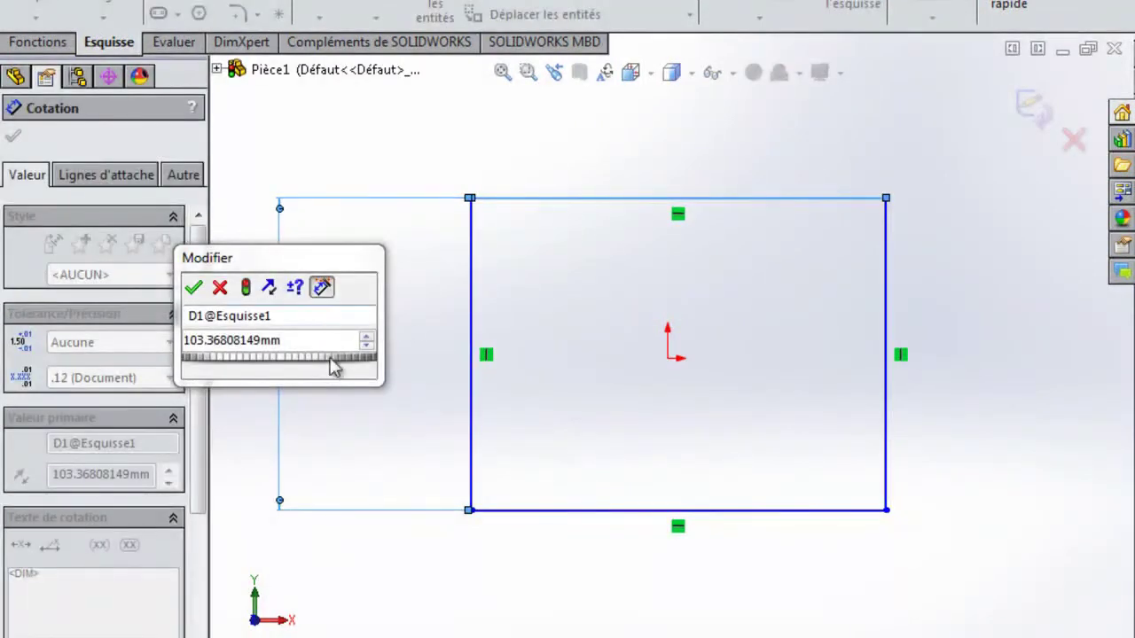
pyautogui.click(278, 339)
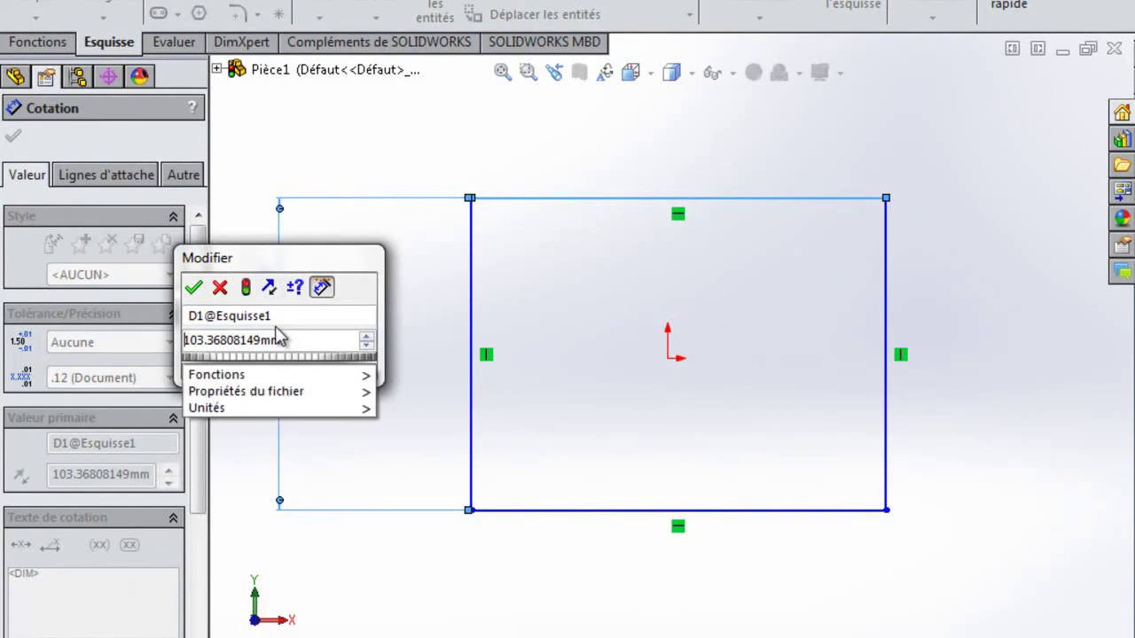
pyautogui.doubleClick(312, 343)
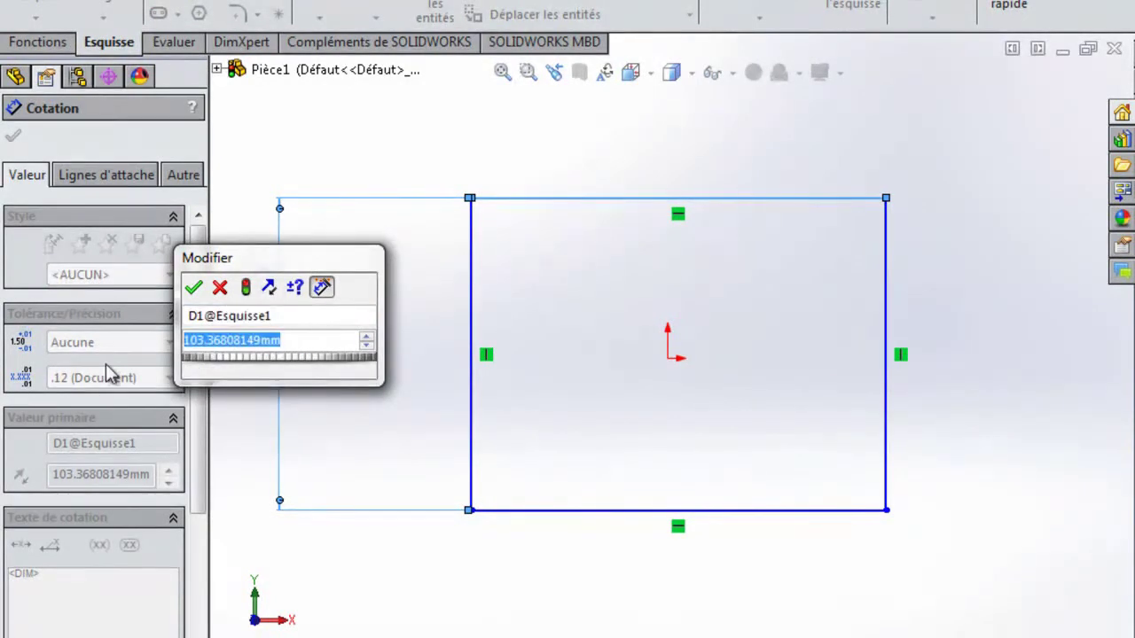
pyautogui.press('BackSpace')
pyautogui.write('100')
pyautogui.press('Return')
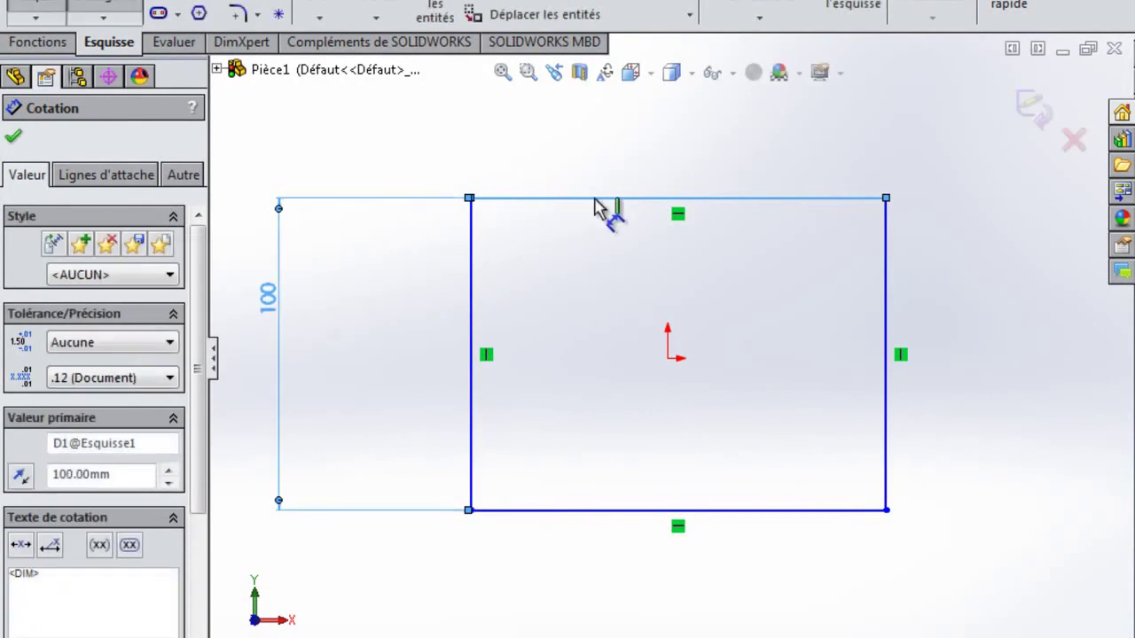
# Step: Dimension the rectangle's top edge to a 50 mm width
pyautogui.click(608, 198)
pyautogui.click(618, 140)
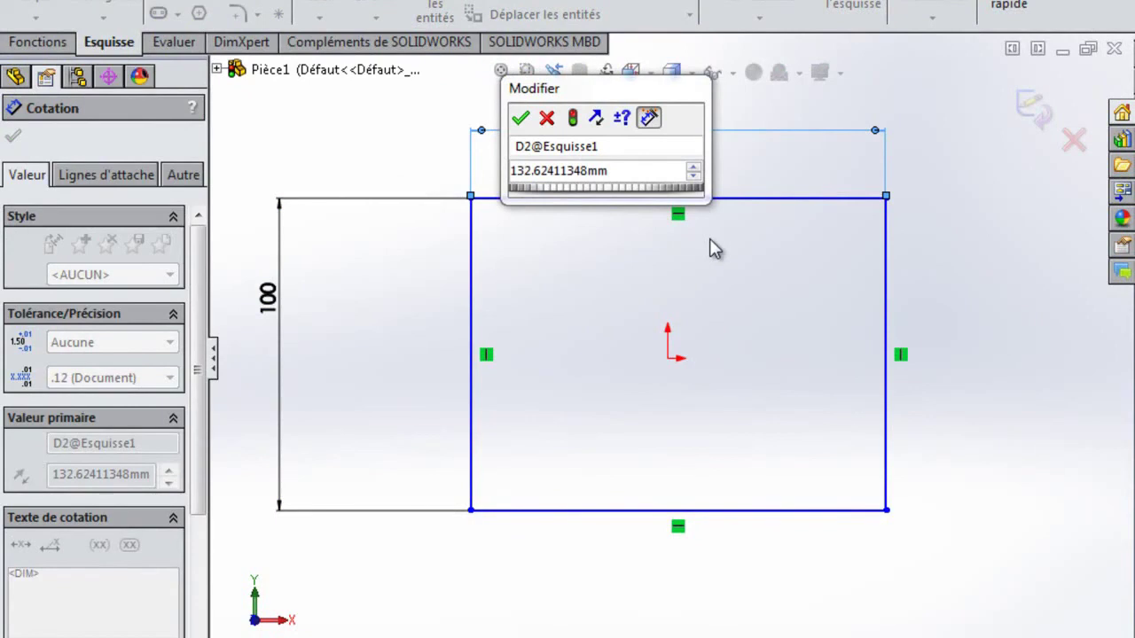
pyautogui.doubleClick(642, 172)
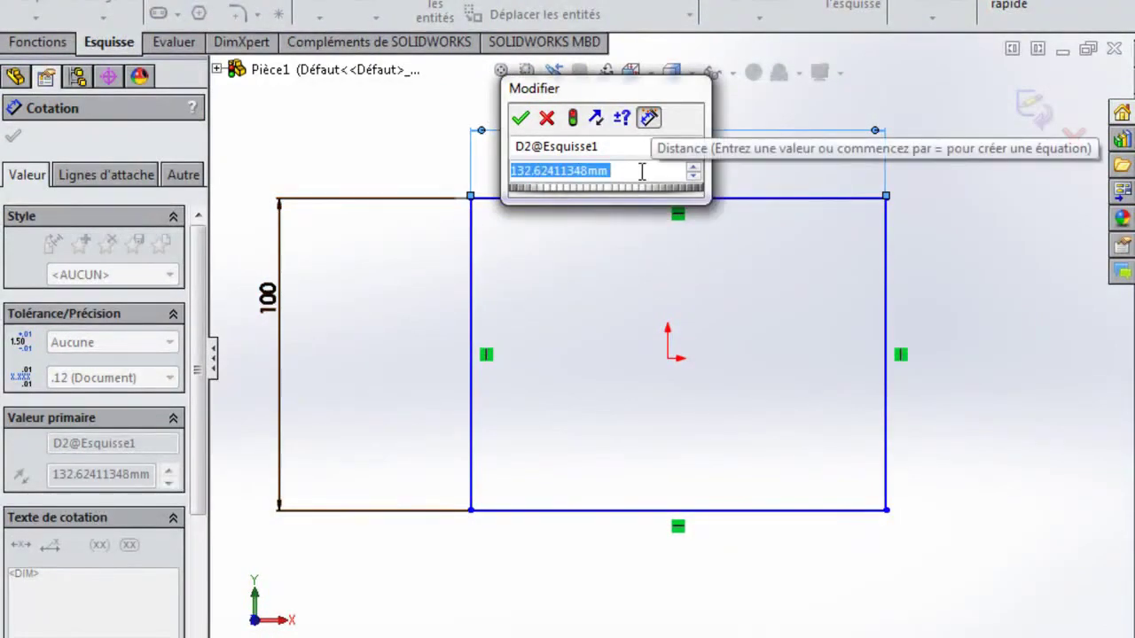
pyautogui.press('BackSpace')
pyautogui.write('50')
pyautogui.press('Return')
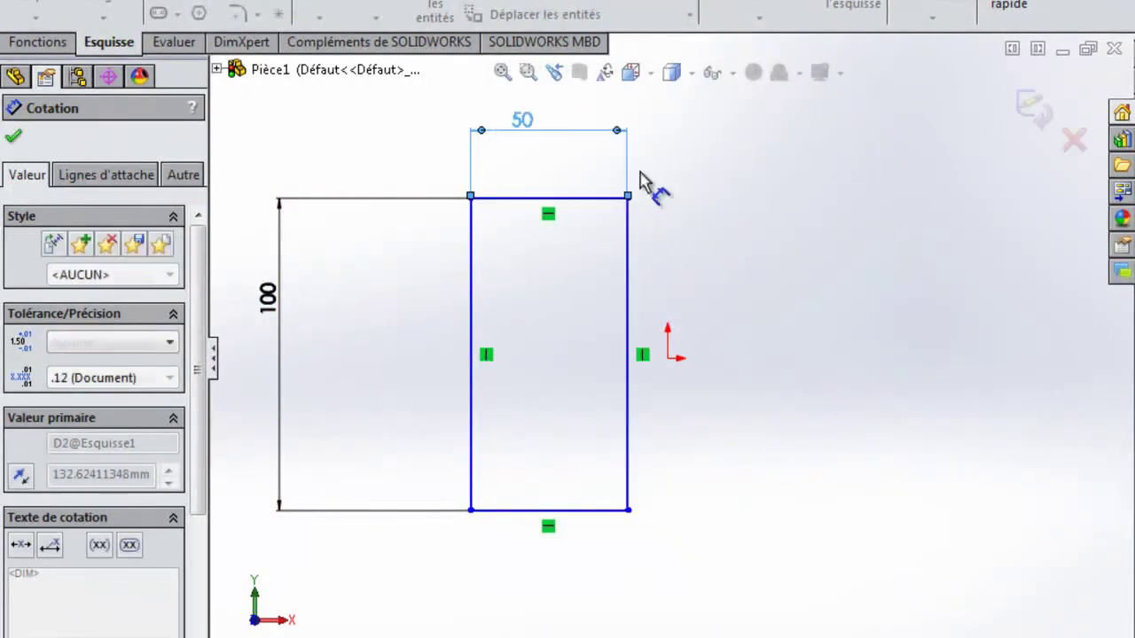
pyautogui.click(631, 480)
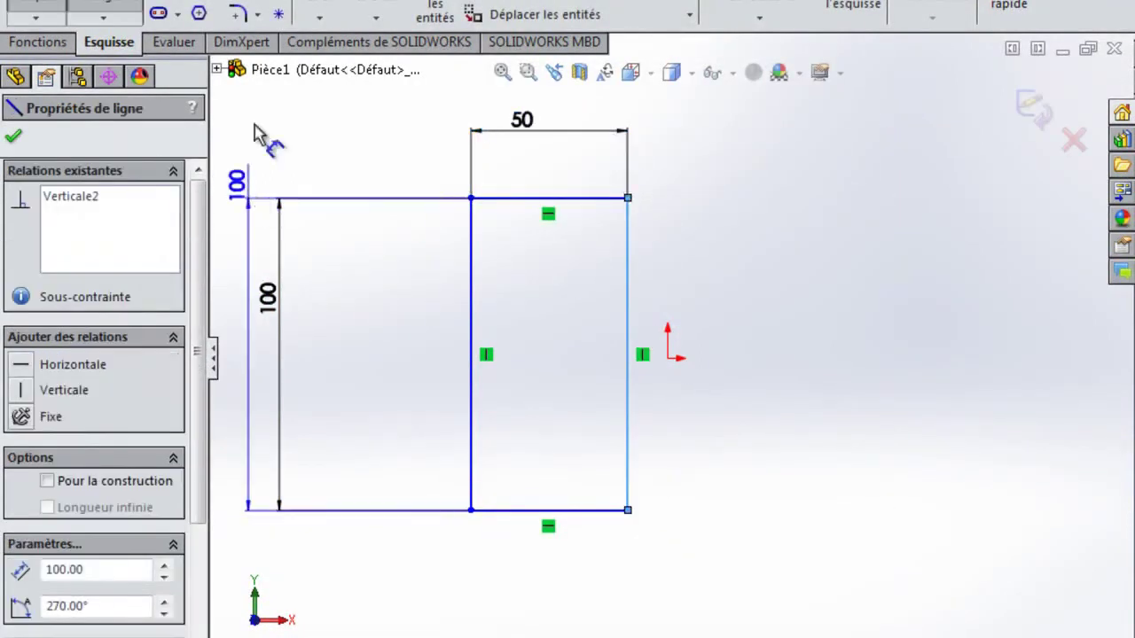
# Step: Extrude the sketch 10 mm as Boss.-Extru.1 with Bossage/Base extrudé, then quit discarding the part
pyautogui.click(31, 42)
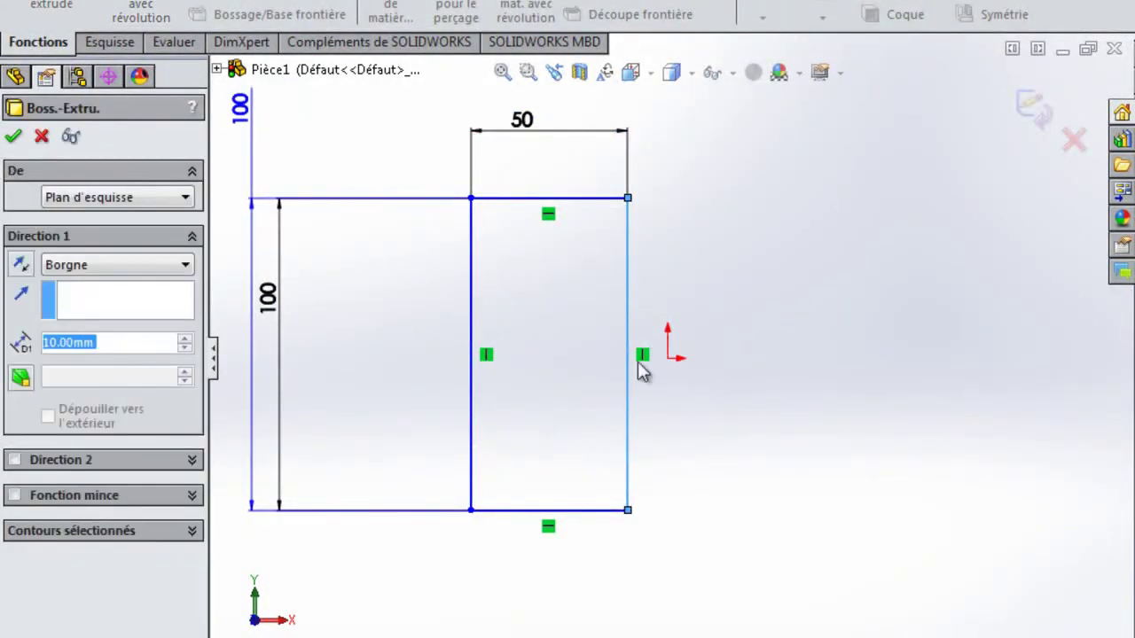
pyautogui.click(13, 137)
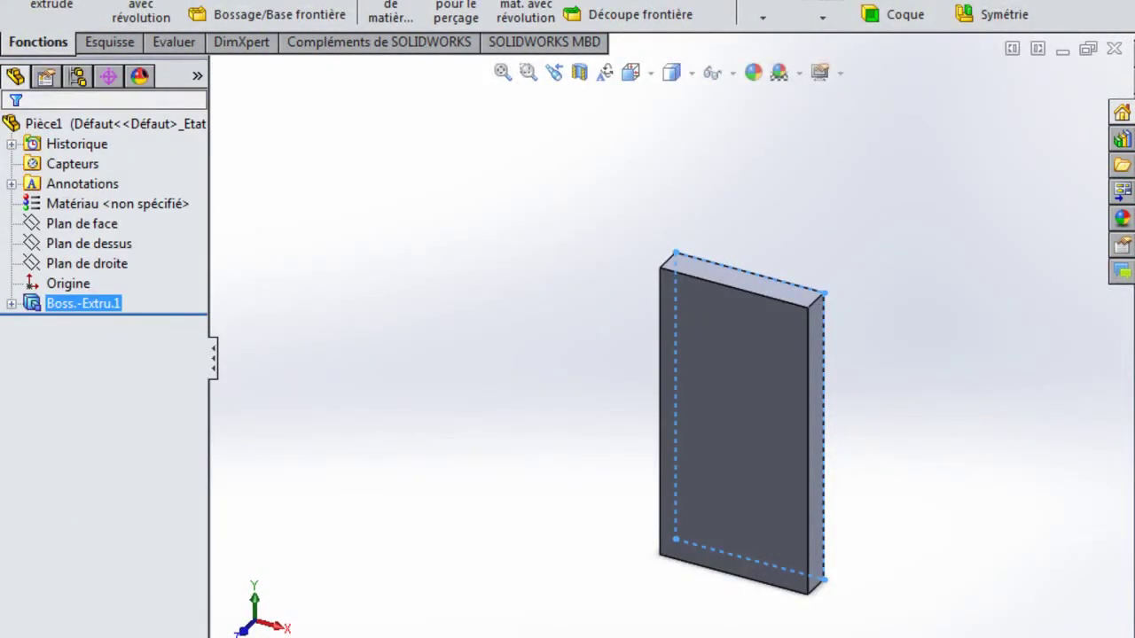
pyautogui.hotkey('alt', 'F4')
pyautogui.click(347, 358)
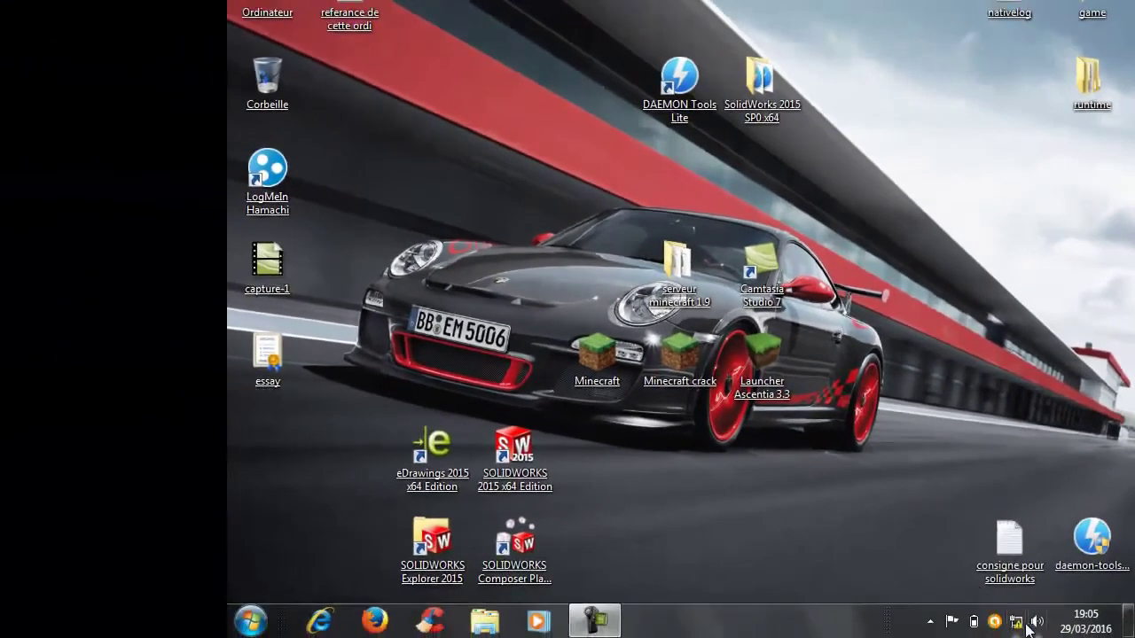
# Step: Connect to the SFR_7918 wireless network from the taskbar network list
pyautogui.click(1016, 621)
pyautogui.rightClick(970, 358)
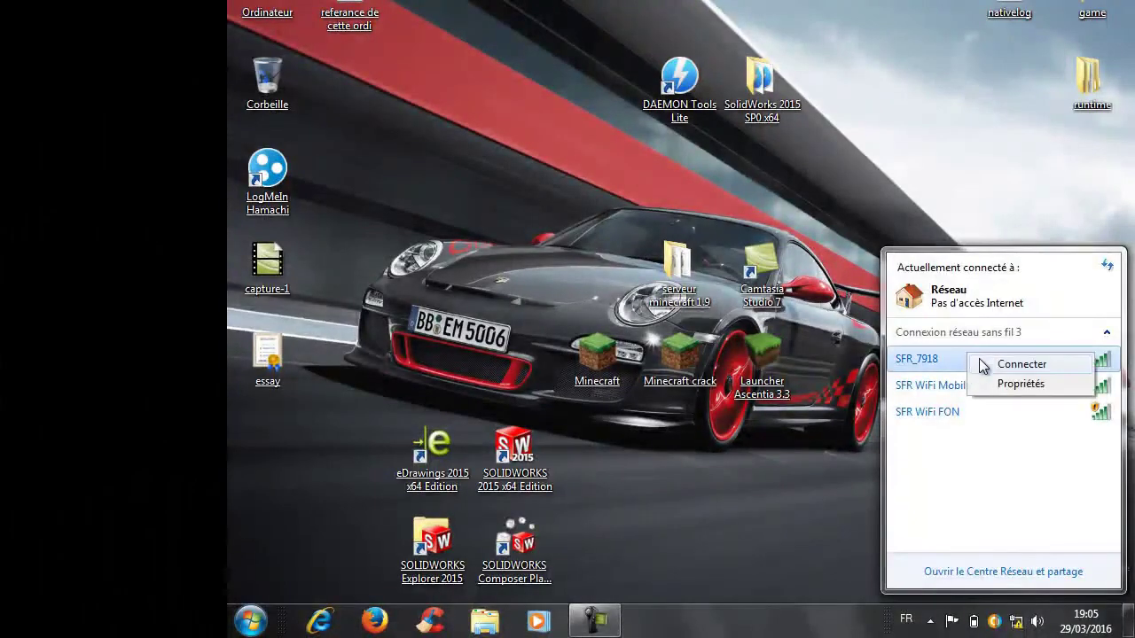
pyautogui.click(988, 364)
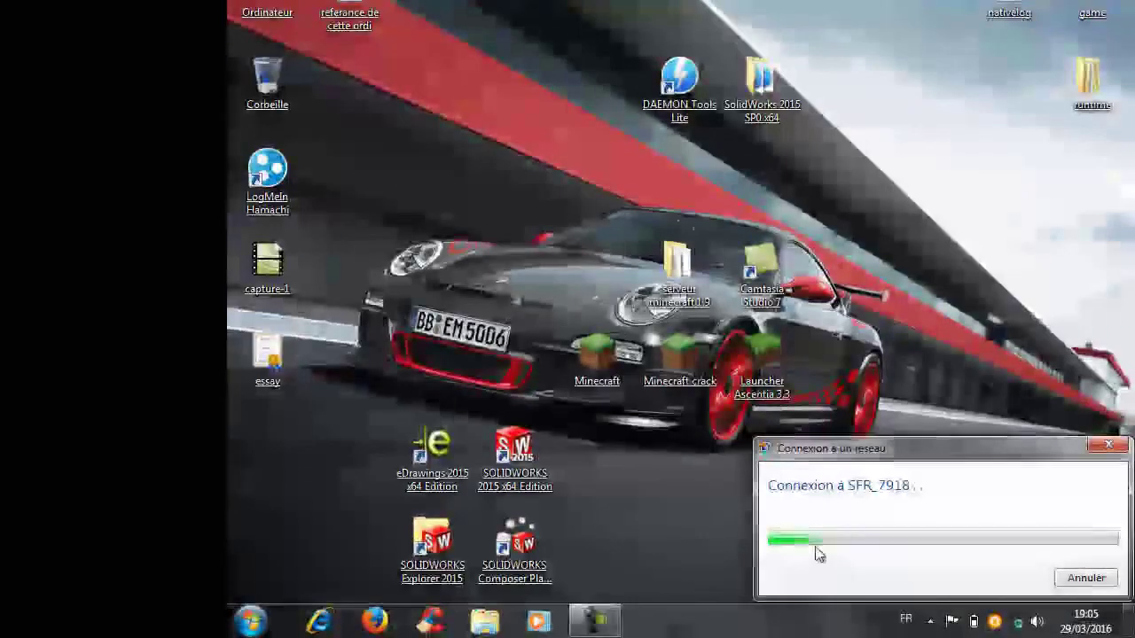